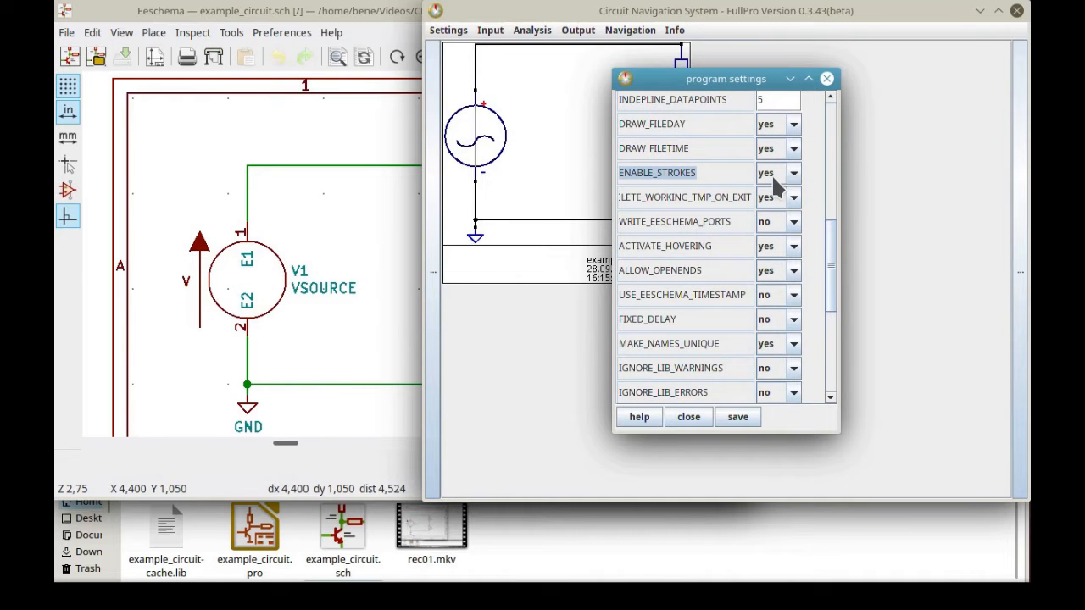
Save the program settings with STROKE_THICKNESS at 1.6 and close the settings dialog.
{"action": "left_click_drag", "start_coordinate": [835, 245], "coordinate": [834, 312]}
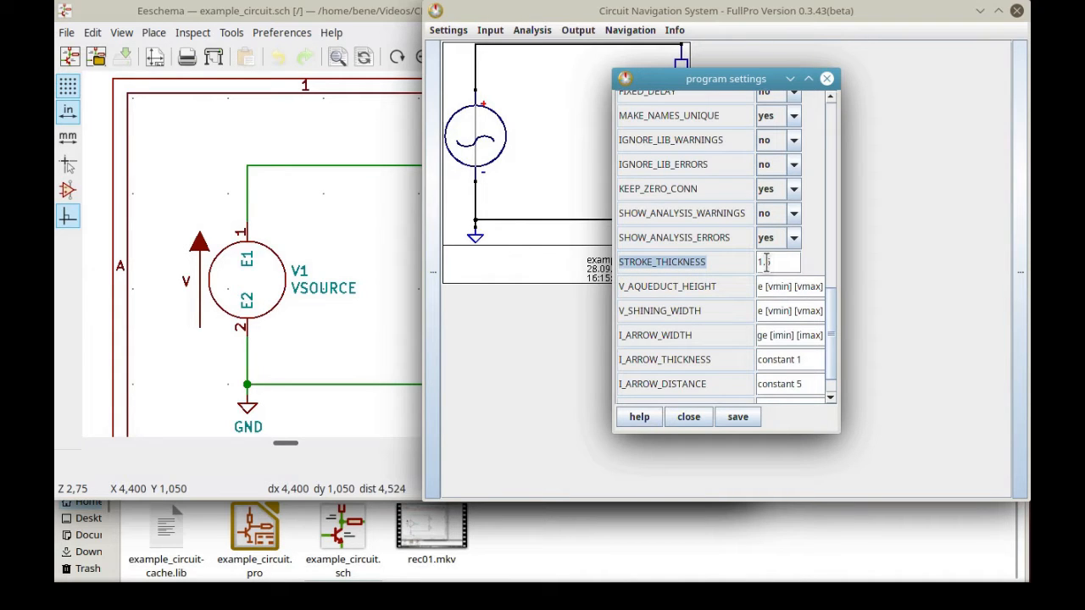
{"action": "left_click", "coordinate": [753, 424]}
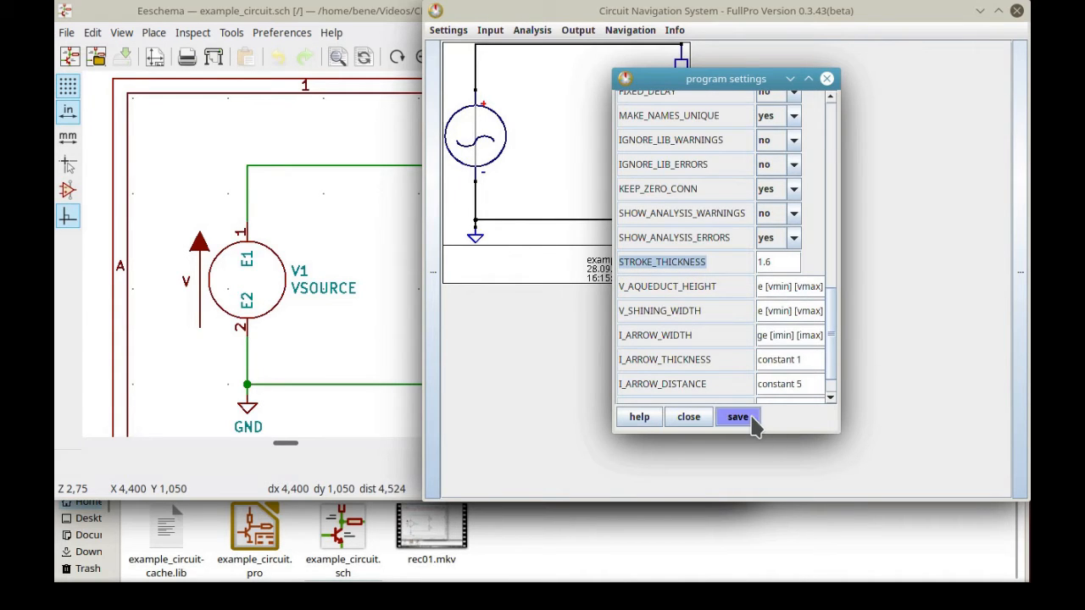
{"action": "left_click", "coordinate": [691, 417]}
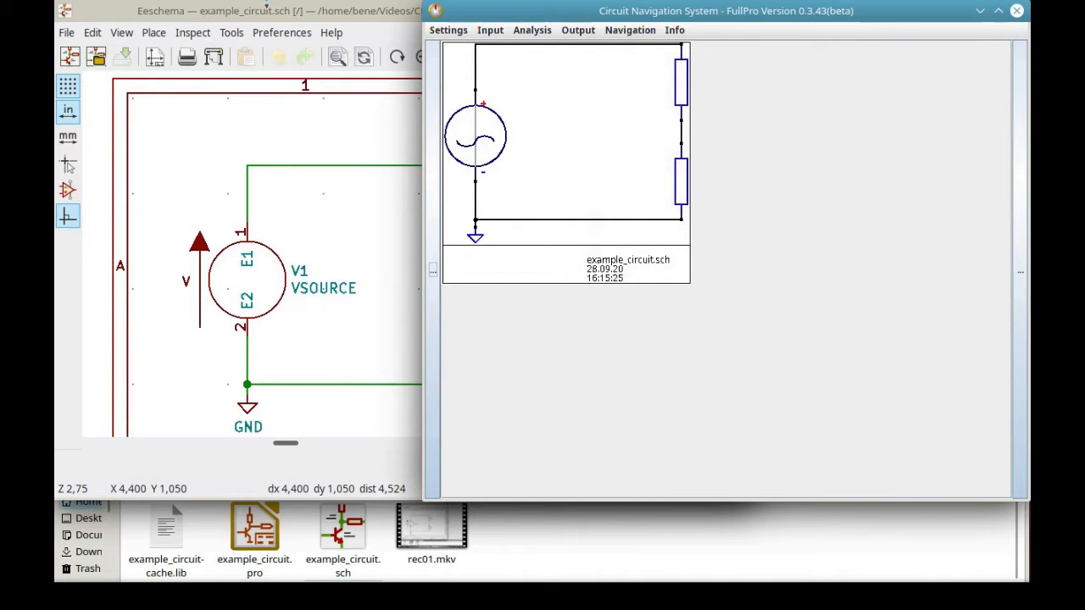
Switch to the Eeschema schematic and delete resistor R1.
{"action": "left_click", "coordinate": [268, 12]}
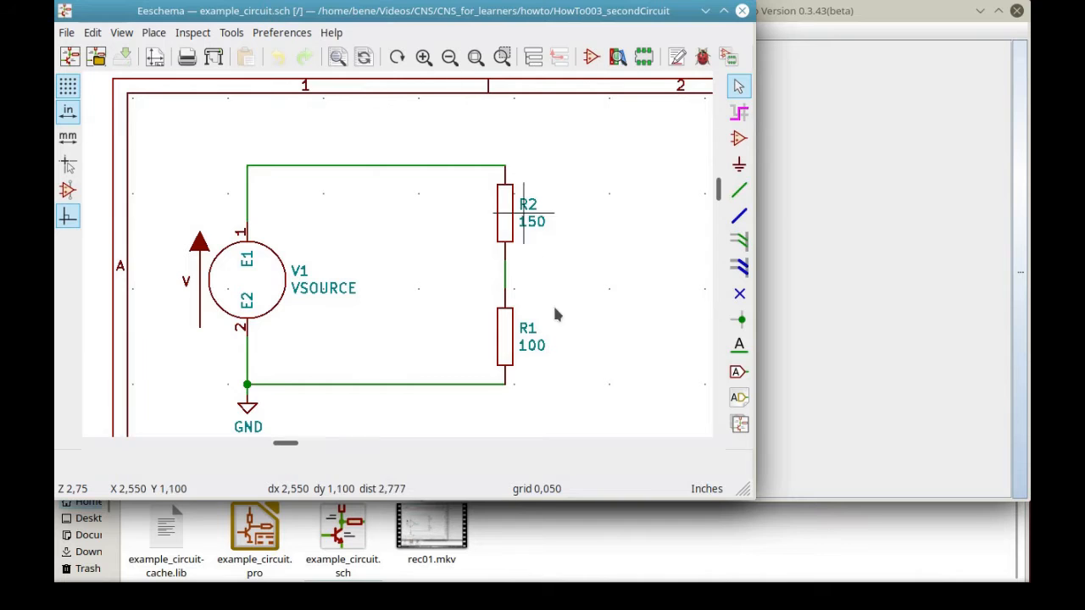
{"action": "right_click", "coordinate": [508, 338]}
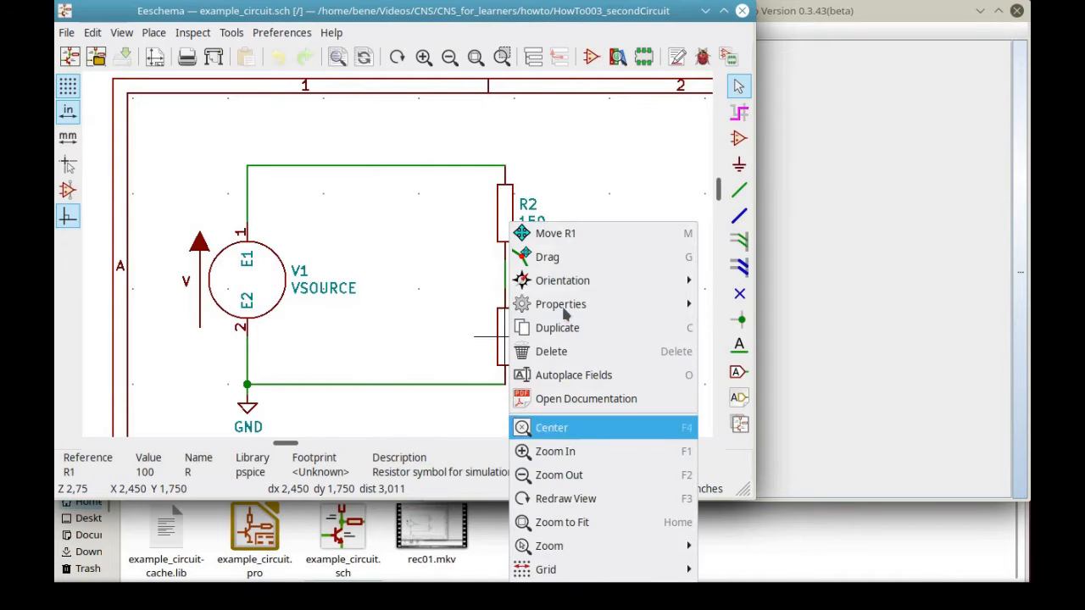
{"action": "left_click", "coordinate": [585, 351]}
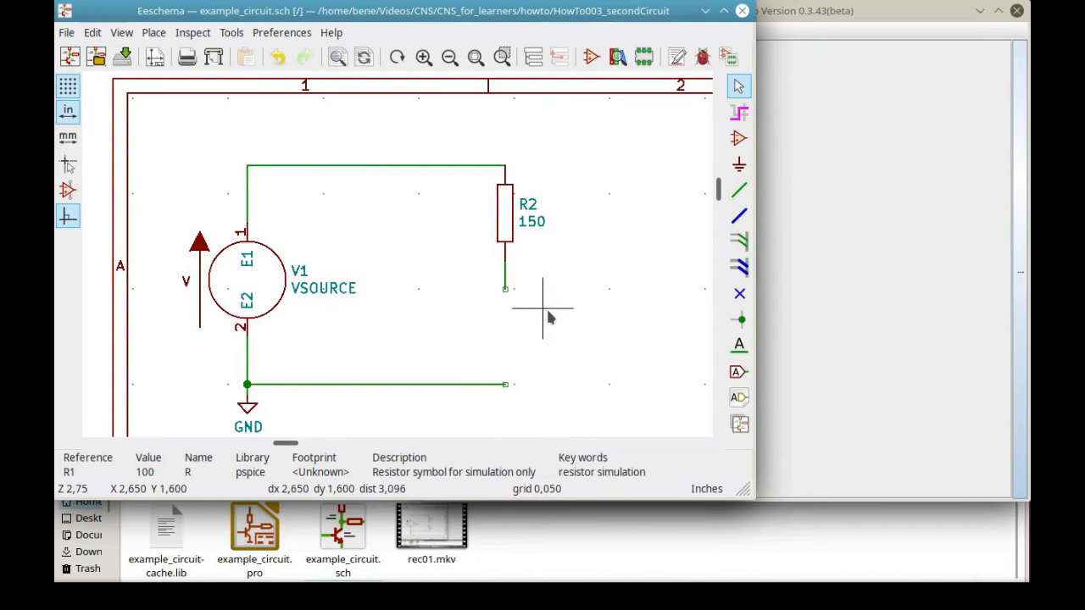
Add a 1N4003 diode from the Diode library, rotated to point upward, below and left of R2.
{"action": "key", "text": "a"}
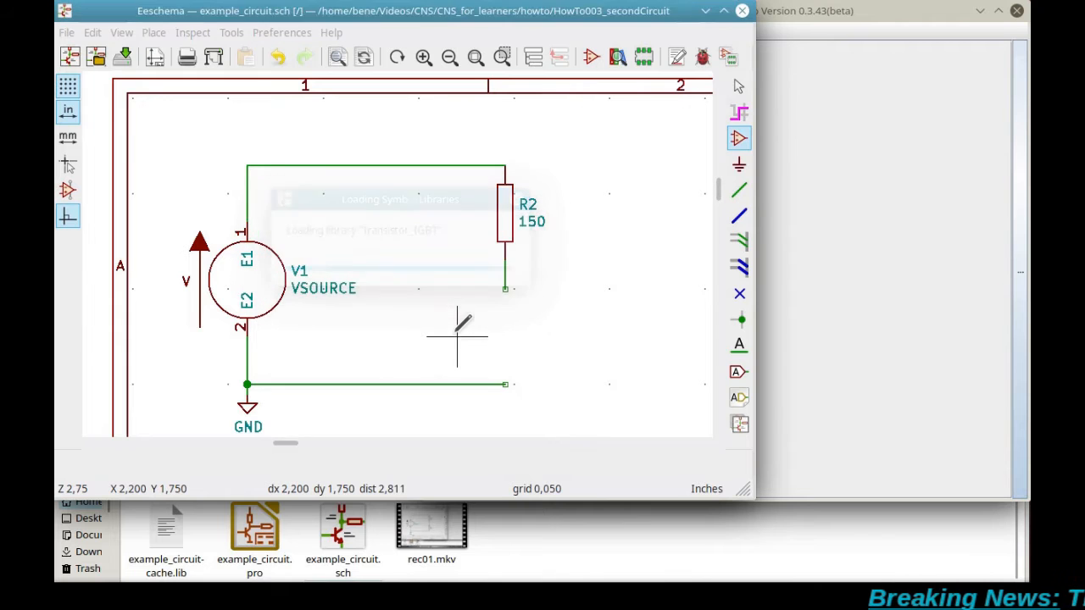
{"action": "type", "text": "diode"}
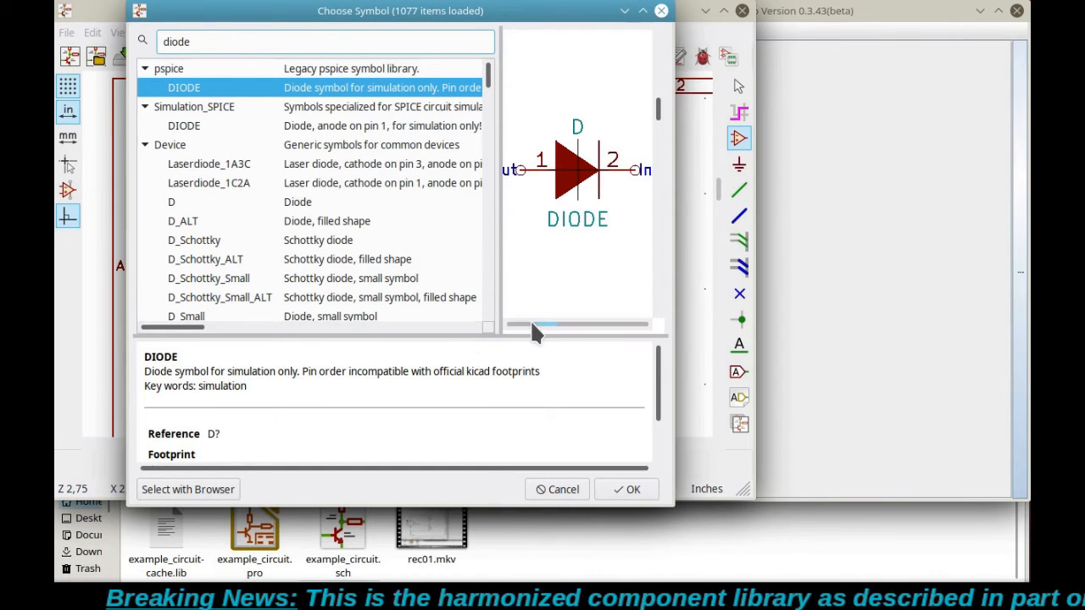
{"action": "left_click_drag", "start_coordinate": [486, 85], "coordinate": [489, 151]}
{"action": "left_click", "coordinate": [395, 155]}
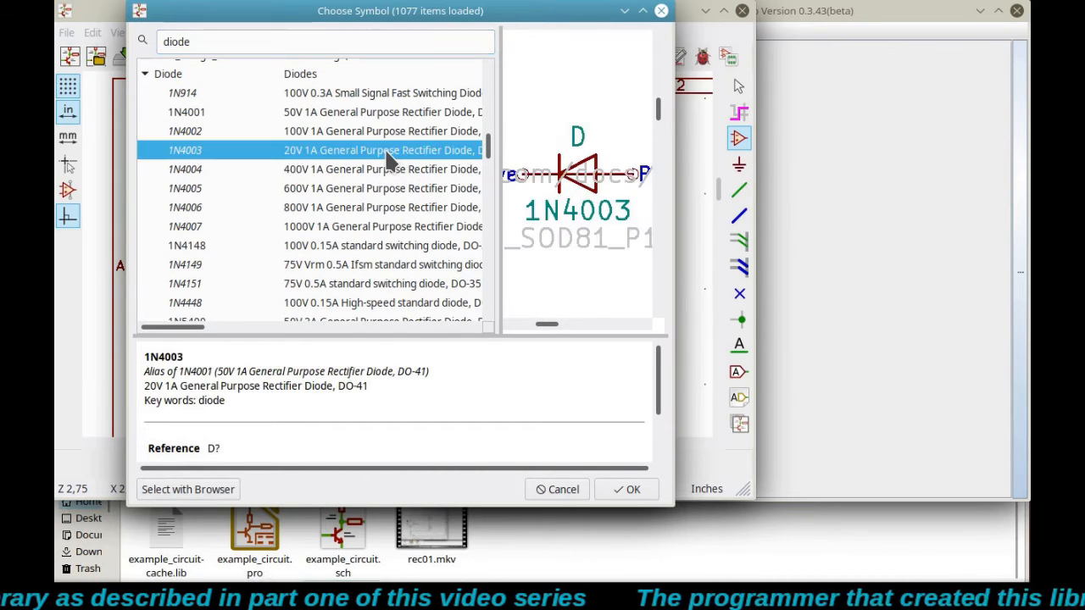
{"action": "key", "text": "Return"}
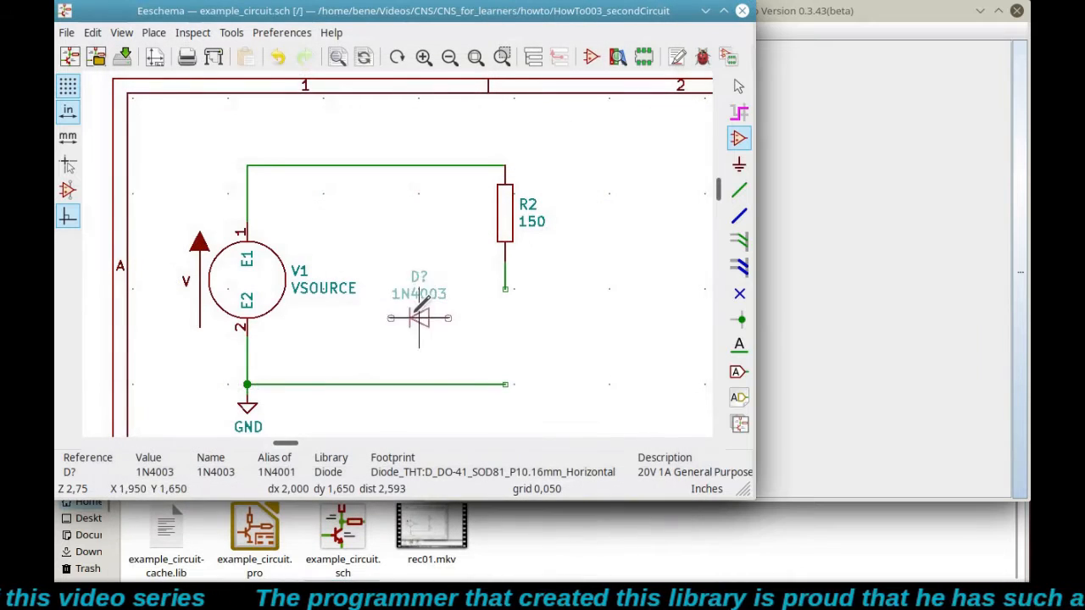
{"action": "key", "text": "r"}
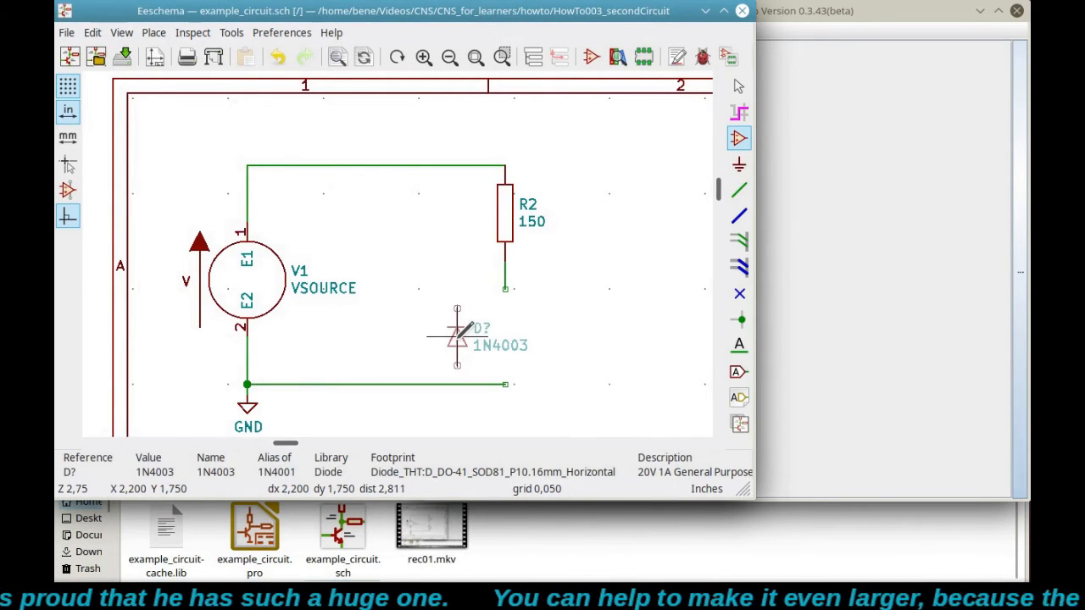
{"action": "left_click", "coordinate": [457, 336]}
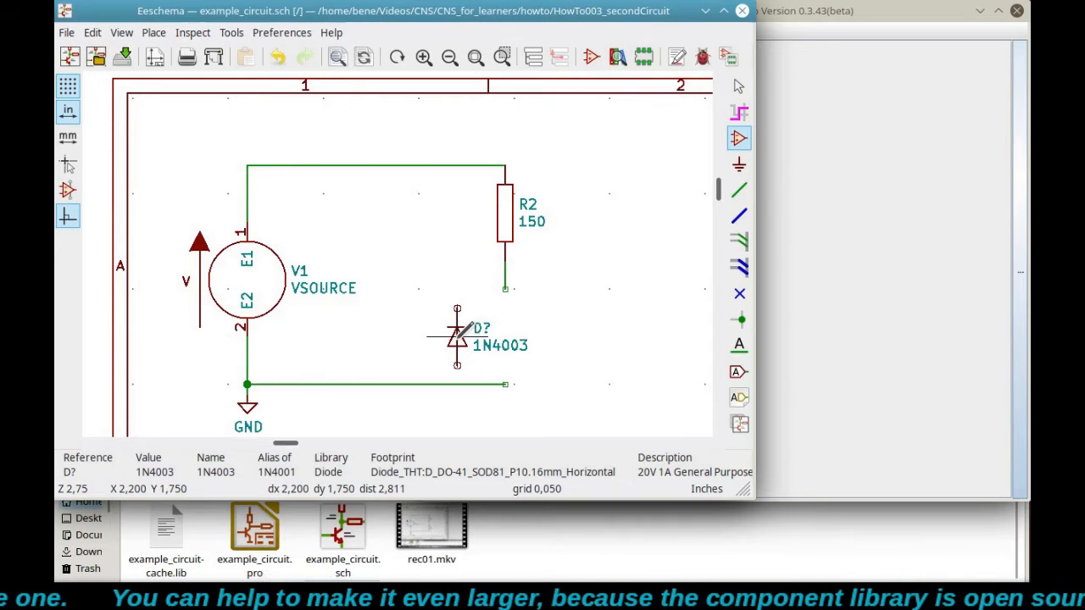
Duplicate the 1N4003 diode, rotate the copy to point downward and place it beside the first at the same height.
{"action": "key", "text": "c"}
{"action": "key", "text": "r"}
{"action": "key", "text": "r"}
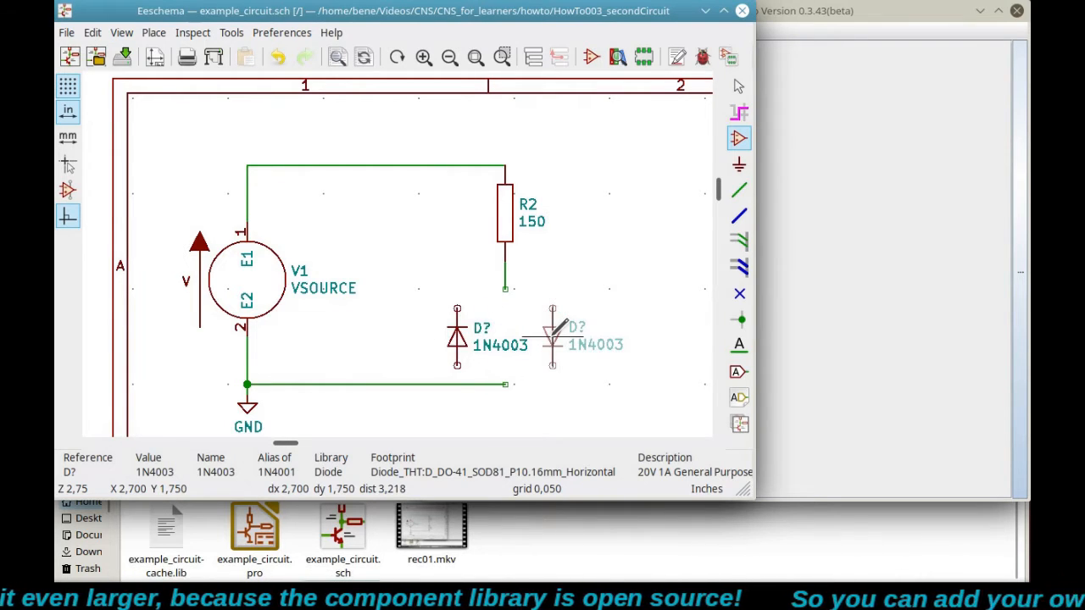
{"action": "left_click", "coordinate": [562, 322]}
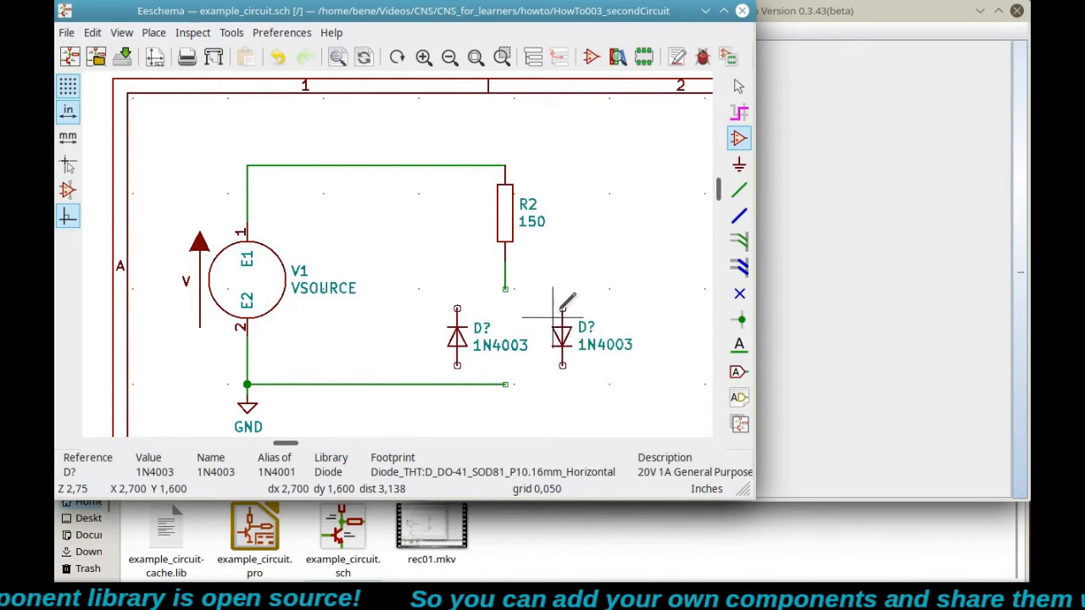
Wire the two diodes in antiparallel, connecting their upper ends to R2 and their lower ends to the ground line.
{"action": "key", "text": "w"}
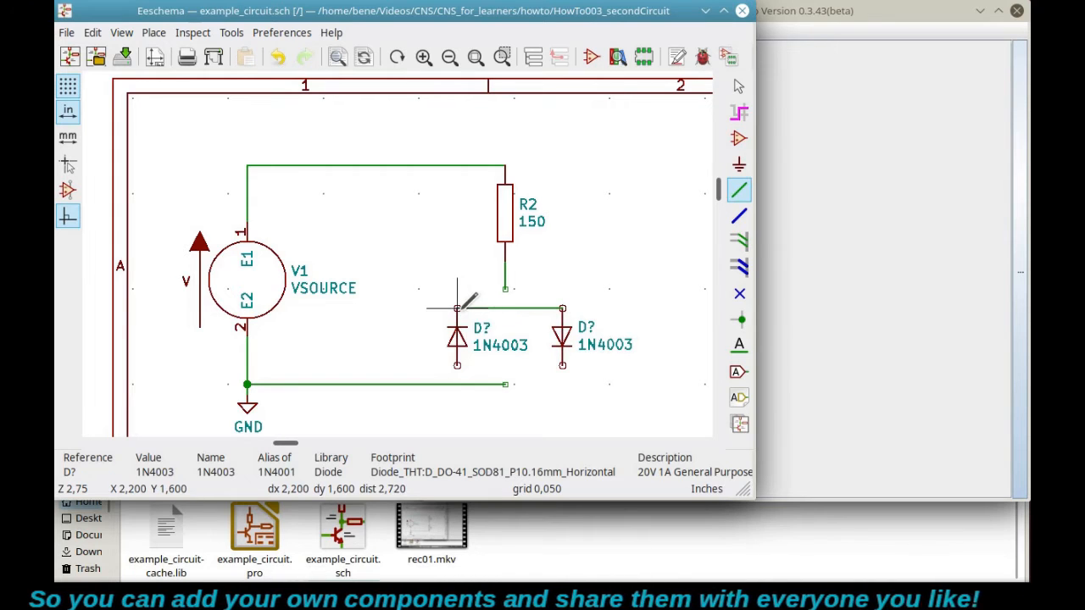
{"action": "left_click", "coordinate": [456, 309]}
{"action": "left_click", "coordinate": [457, 366]}
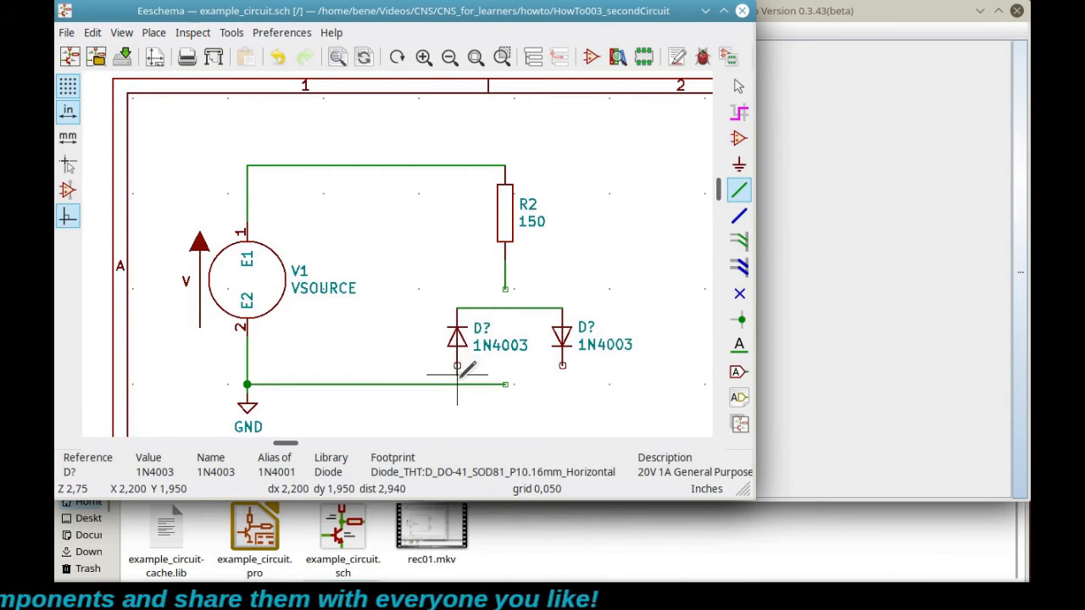
{"action": "left_click", "coordinate": [456, 384]}
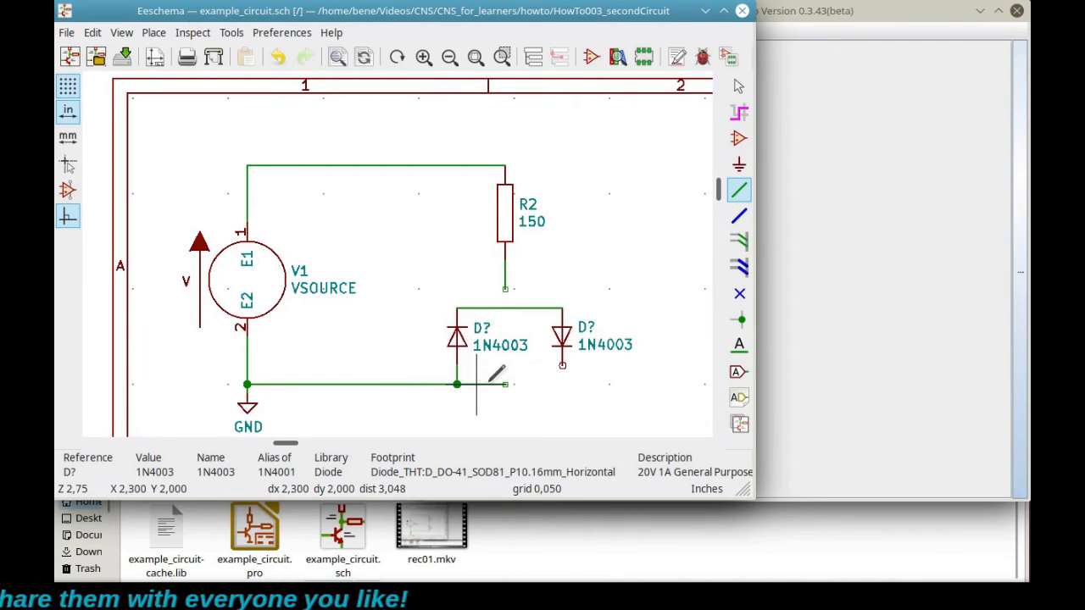
{"action": "left_click", "coordinate": [562, 366]}
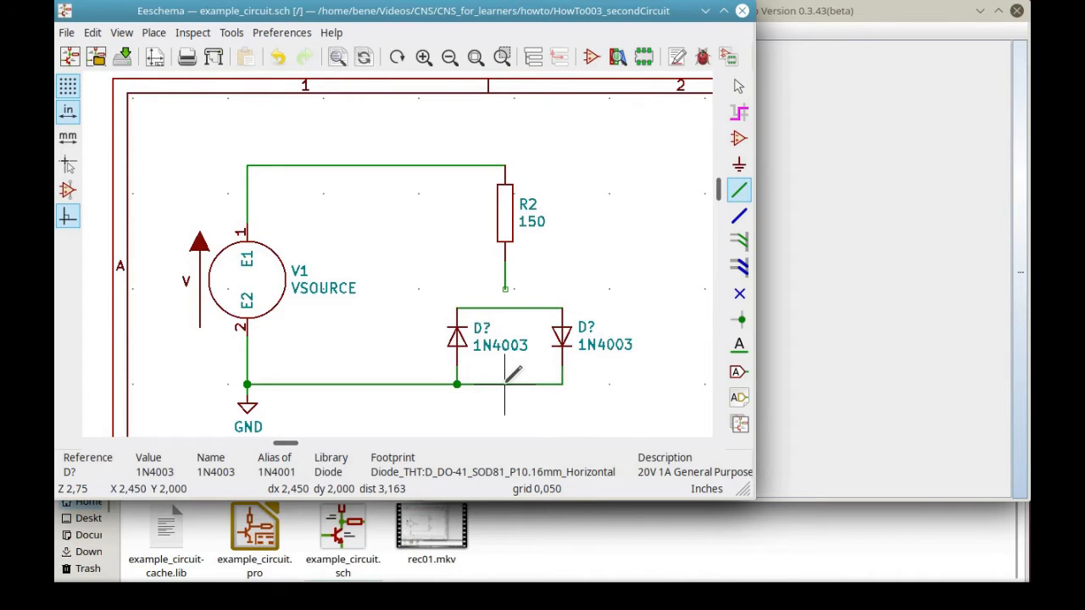
{"action": "left_click", "coordinate": [505, 308]}
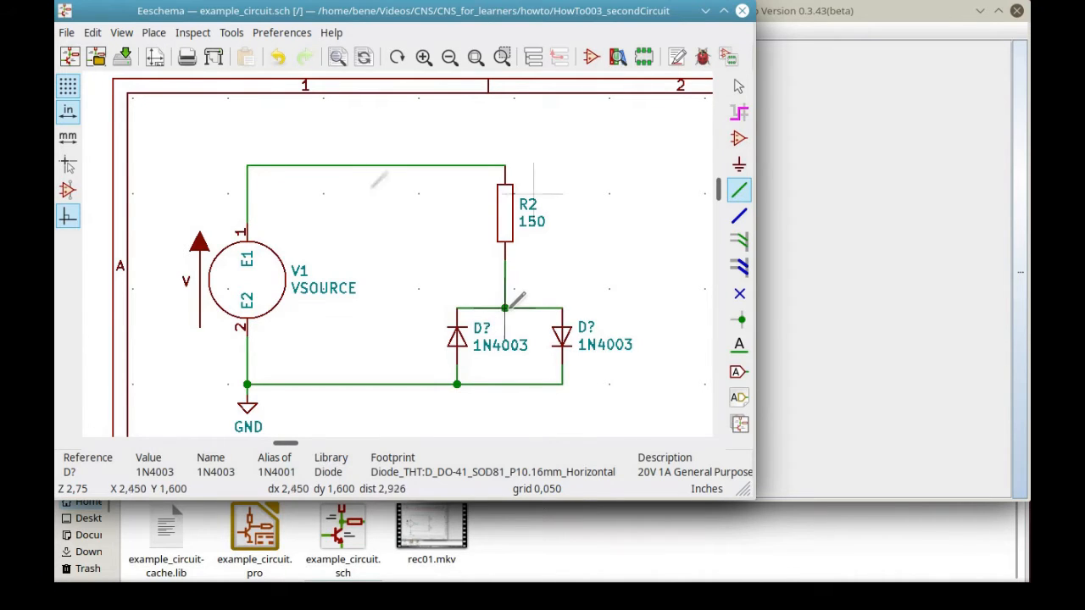
Save the schematic and reload the circuit in Circuit Navigation System.
{"action": "left_click", "coordinate": [124, 55]}
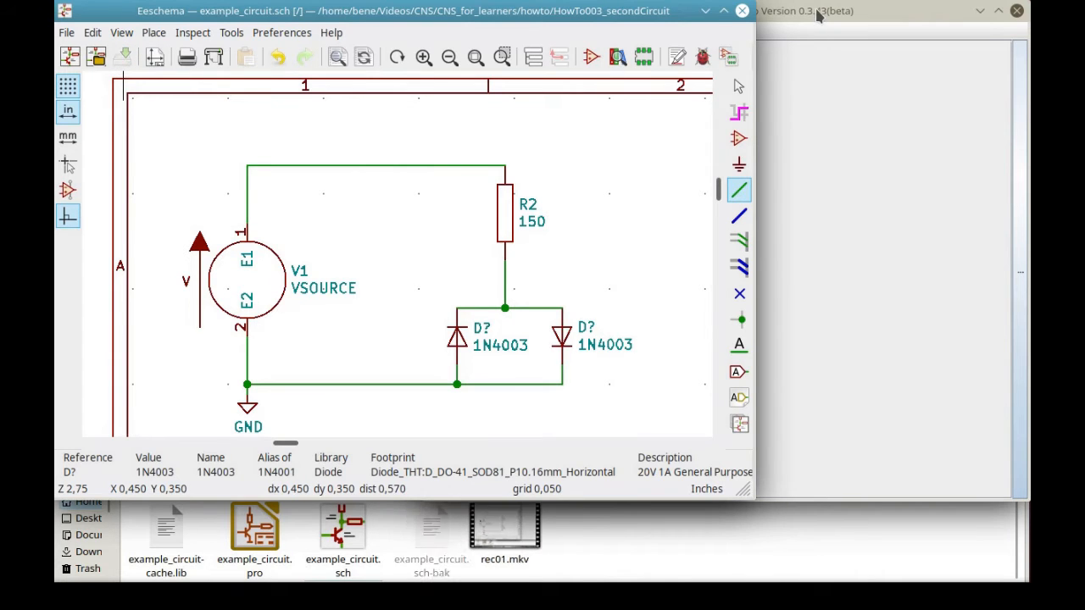
{"action": "left_click", "coordinate": [818, 16]}
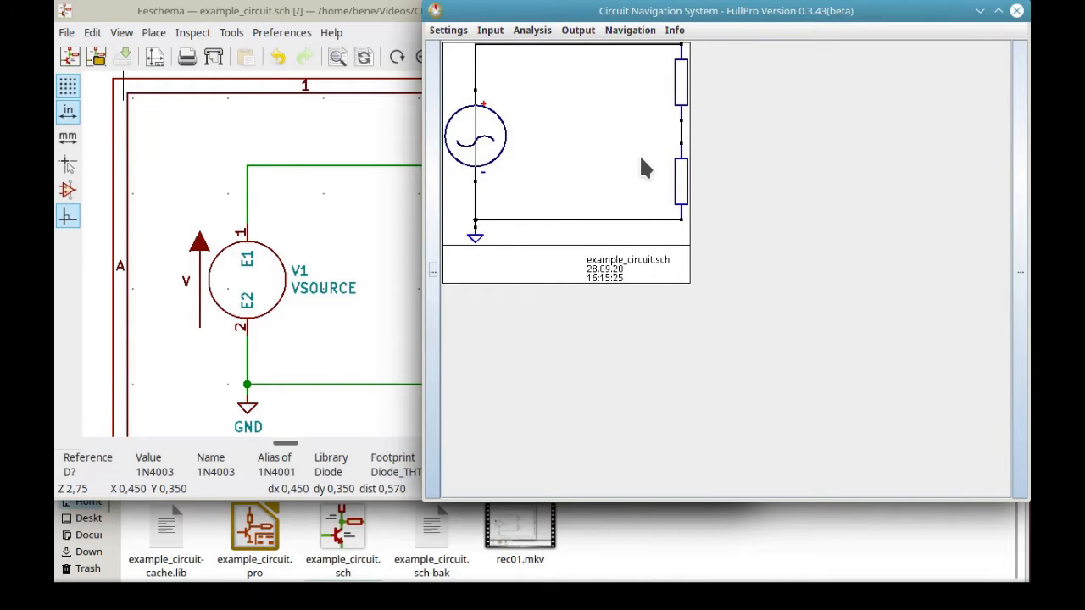
{"action": "key", "text": "F5"}
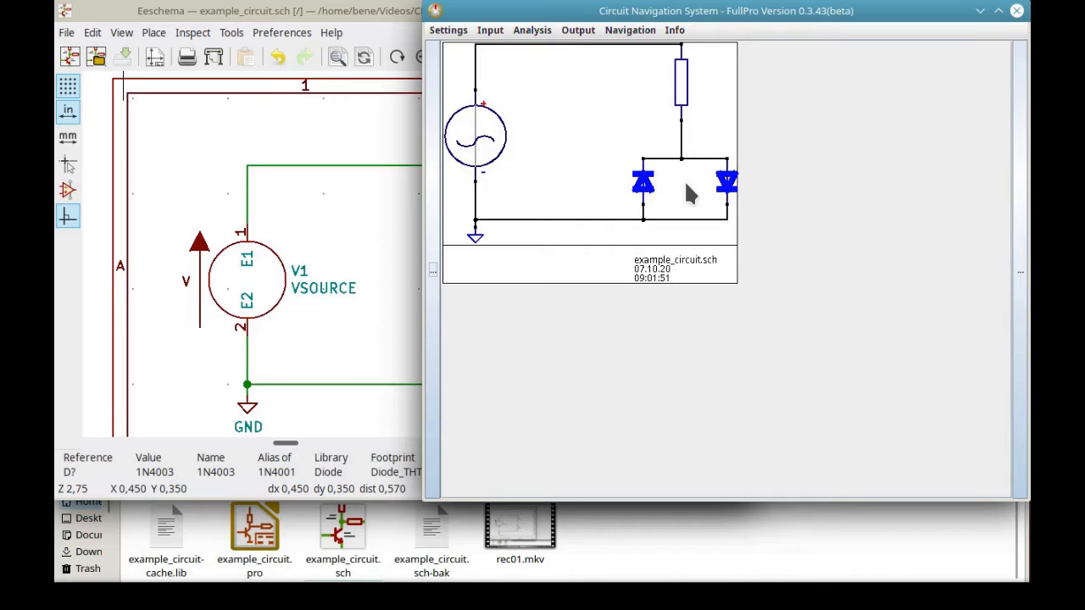
Examine the left diode's properties, including its connections and SPICE model, with the details area widened.
{"action": "left_click", "coordinate": [641, 190]}
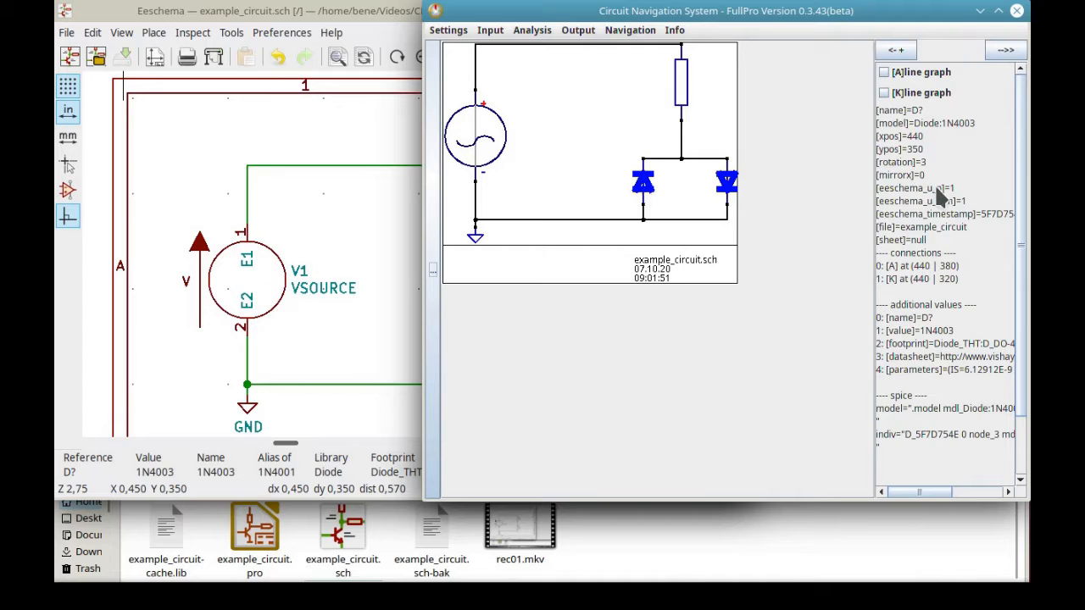
{"action": "scroll", "coordinate": [1024, 187], "scroll_direction": "down", "scroll_amount": 3}
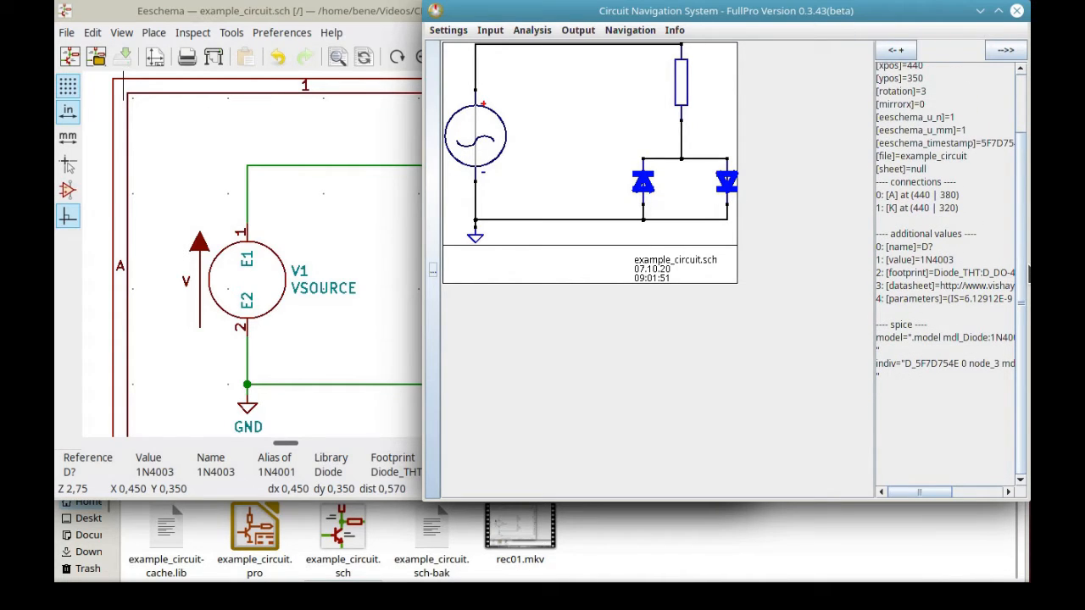
{"action": "scroll", "coordinate": [1022, 213], "scroll_direction": "up", "scroll_amount": 3}
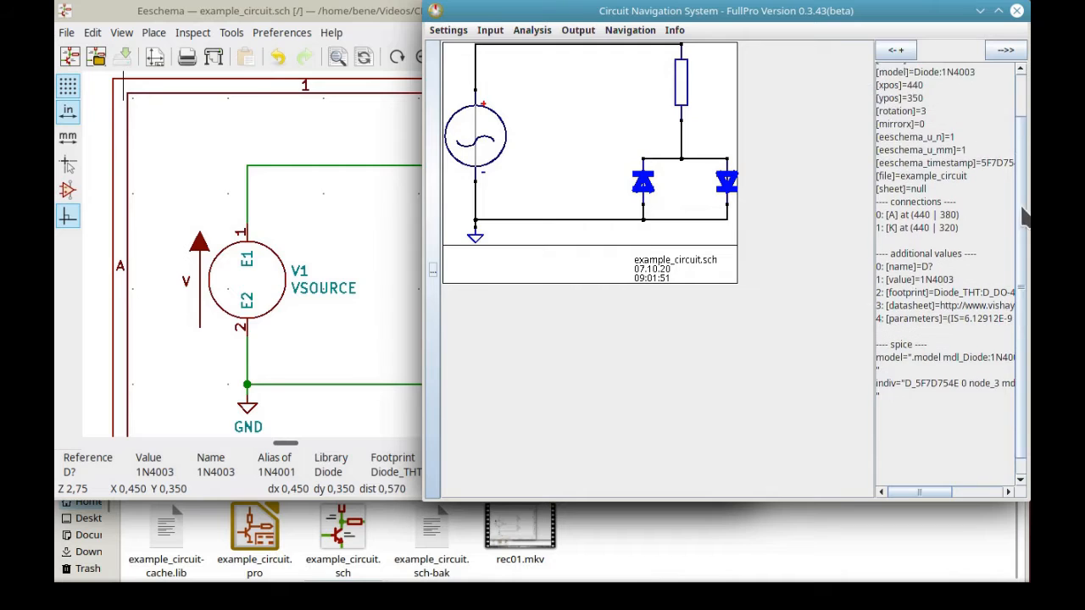
{"action": "left_click", "coordinate": [896, 50]}
{"action": "left_click", "coordinate": [858, 51]}
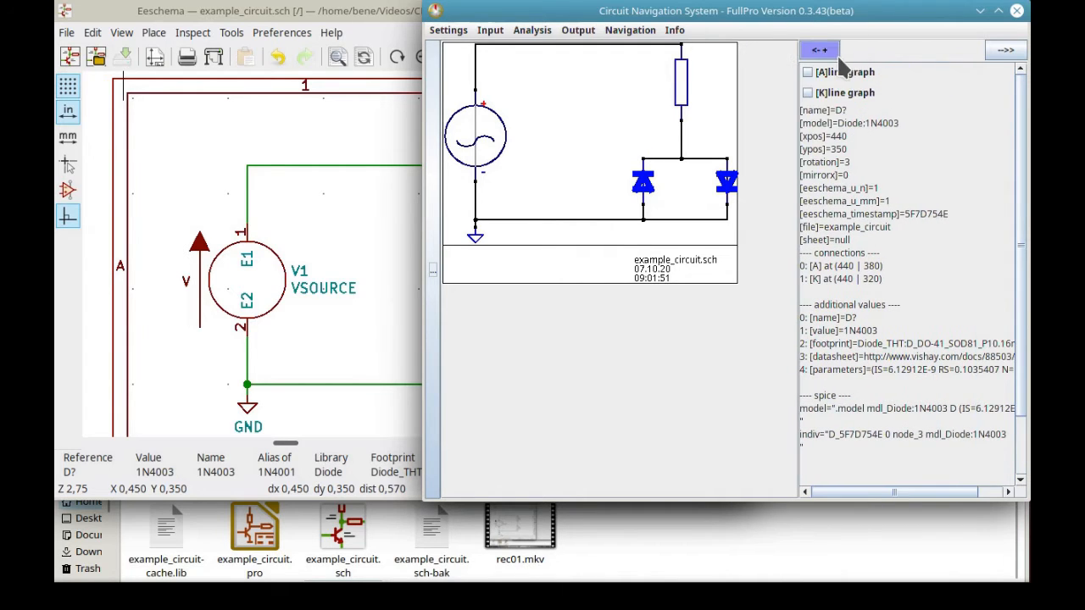
Set the node color of the wire between the source and the resistor to red.
{"action": "left_click", "coordinate": [487, 44]}
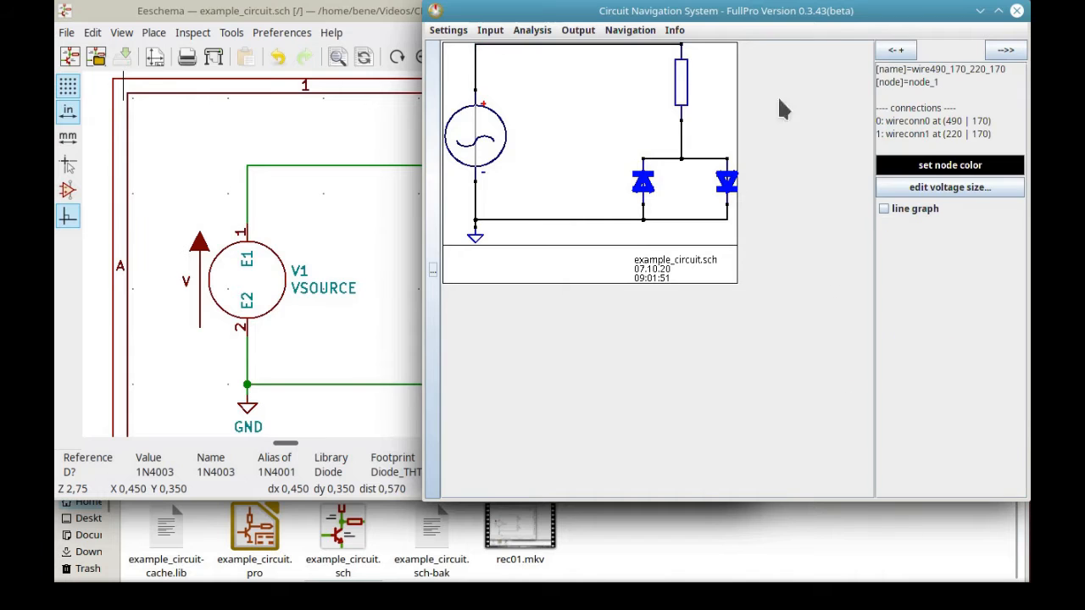
{"action": "left_click", "coordinate": [910, 166]}
{"action": "left_click", "coordinate": [709, 222]}
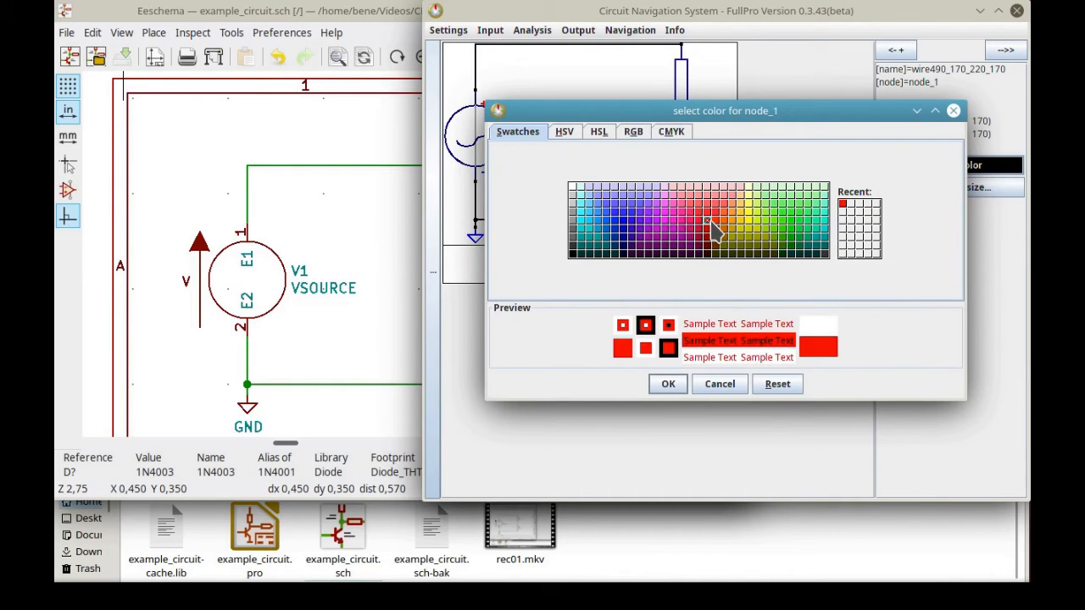
{"action": "left_click", "coordinate": [668, 384]}
Simulate the circuit from 0 to 10ms in 10us steps with all currents and Aqueducts voltages, and play and pause the animation.
{"action": "left_click", "coordinate": [532, 31]}
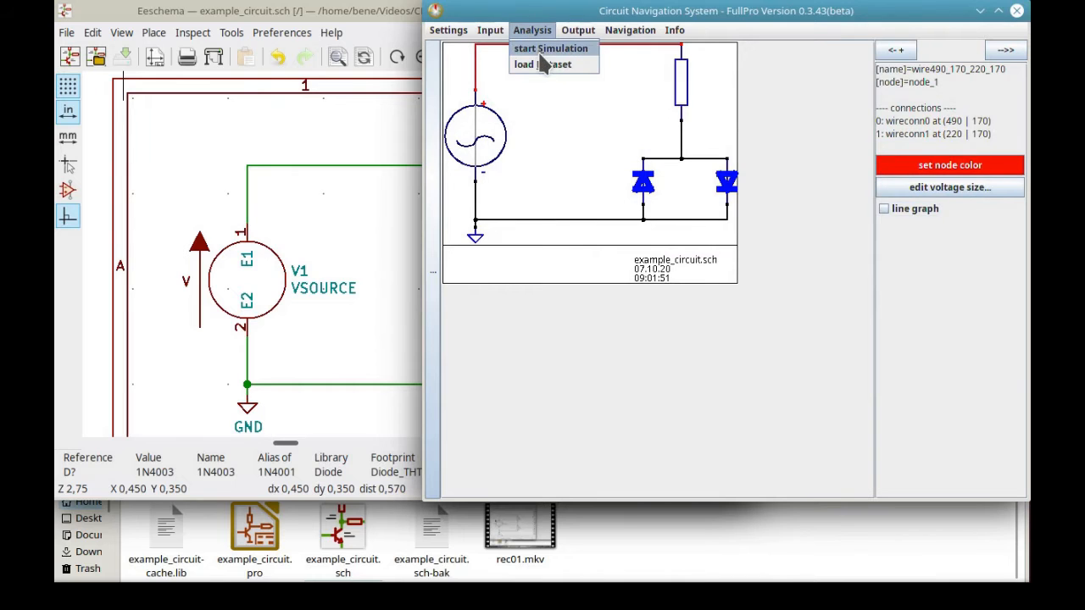
{"action": "left_click", "coordinate": [538, 49]}
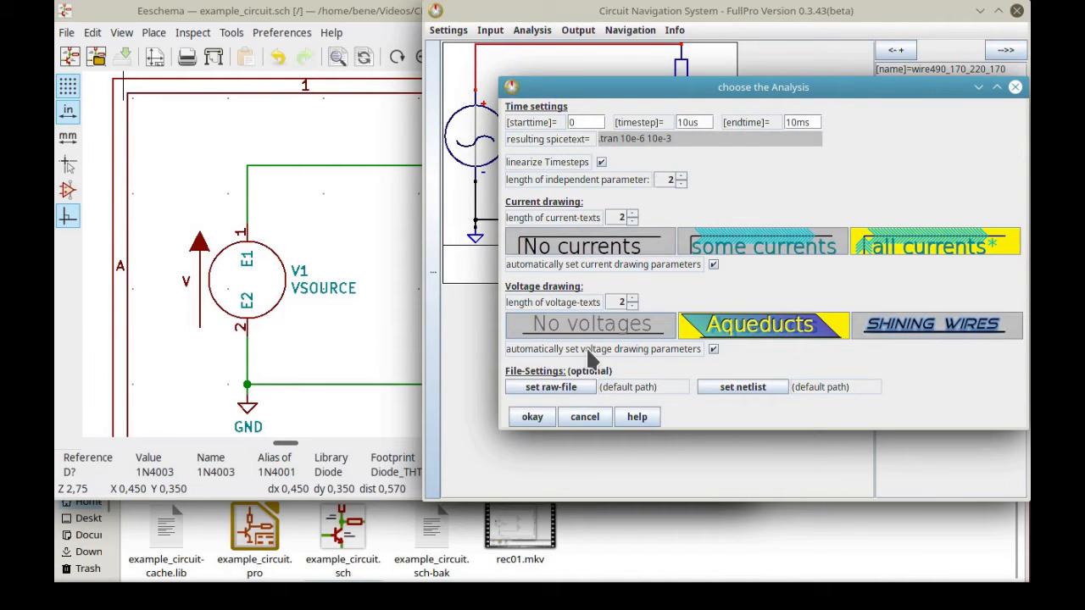
{"action": "left_click", "coordinate": [532, 416]}
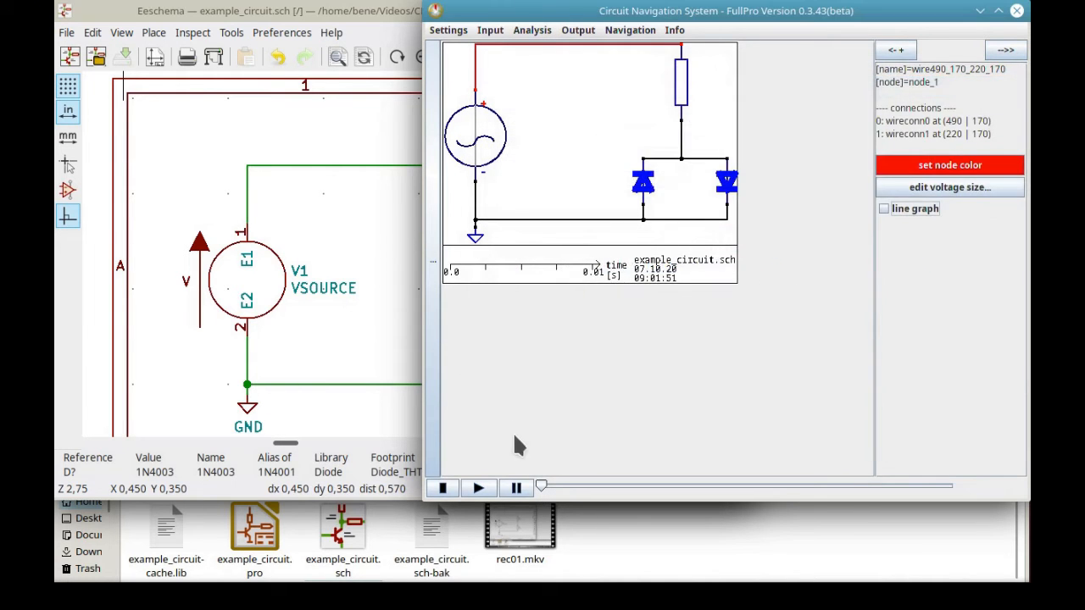
{"action": "left_click", "coordinate": [477, 488]}
{"action": "left_click", "coordinate": [517, 489]}
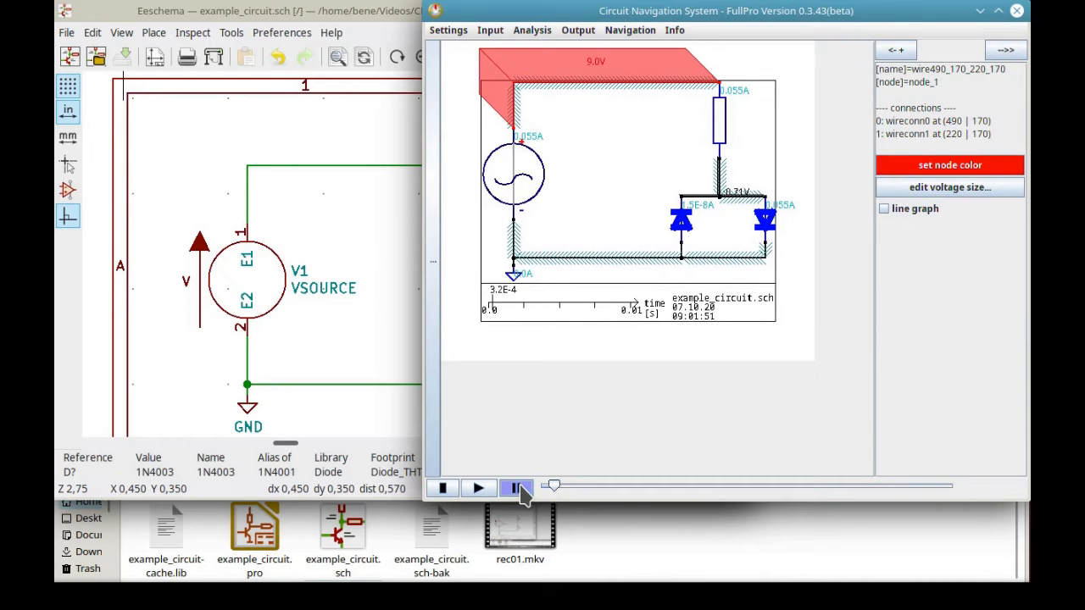
Color the node between the resistor and the diodes green and enable its line graph.
{"action": "left_click", "coordinate": [720, 202]}
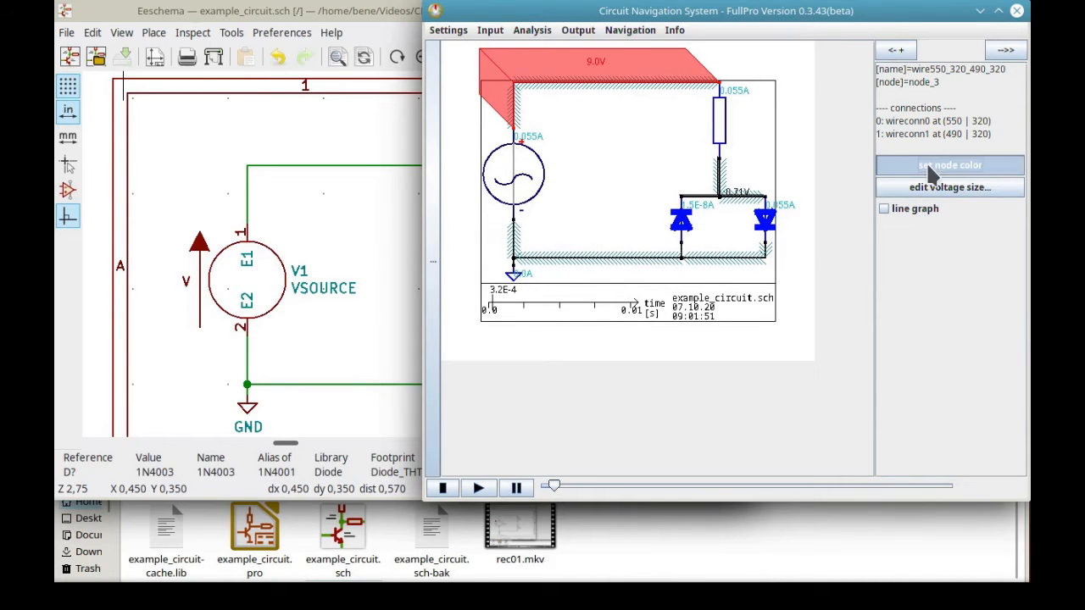
{"action": "left_click", "coordinate": [933, 166]}
{"action": "left_click", "coordinate": [790, 228]}
{"action": "left_click", "coordinate": [668, 384]}
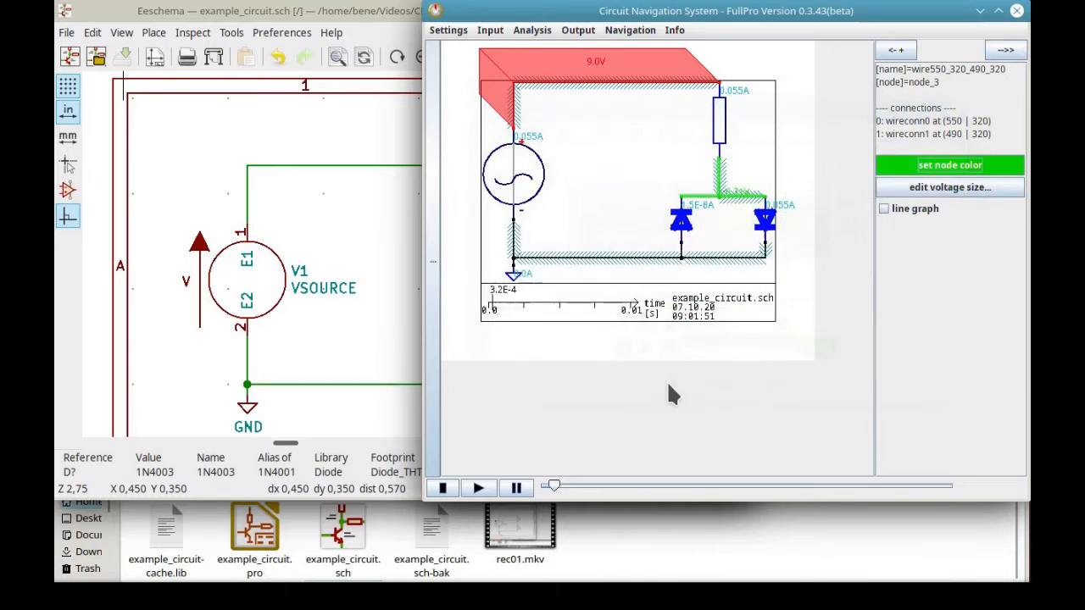
{"action": "left_click", "coordinate": [897, 212]}
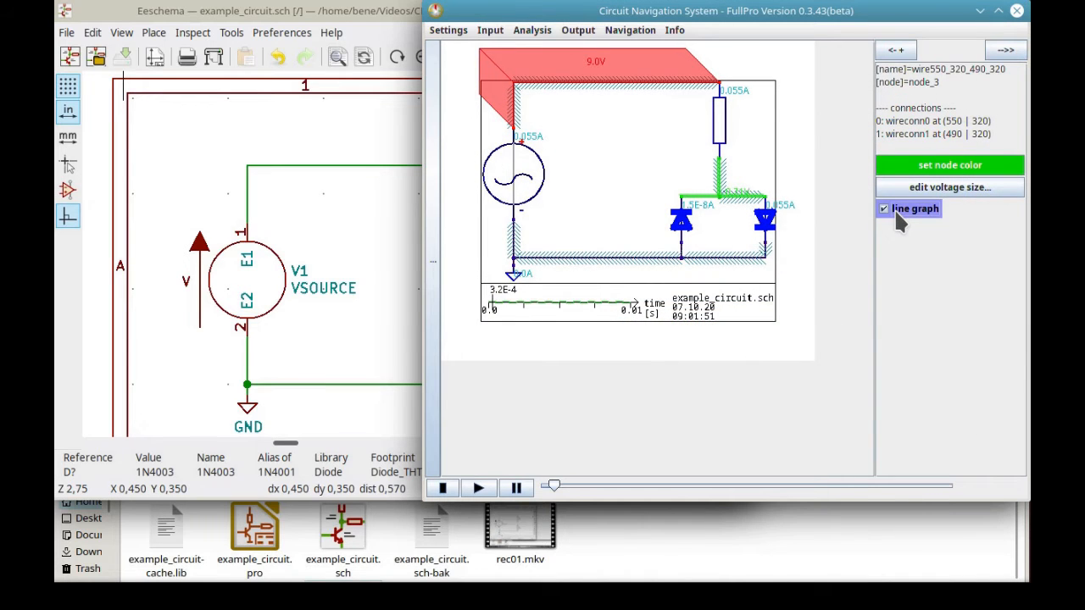
Enable the line graph for the red node between source and resistor, and set the color for currents to orange.
{"action": "left_click", "coordinate": [624, 76]}
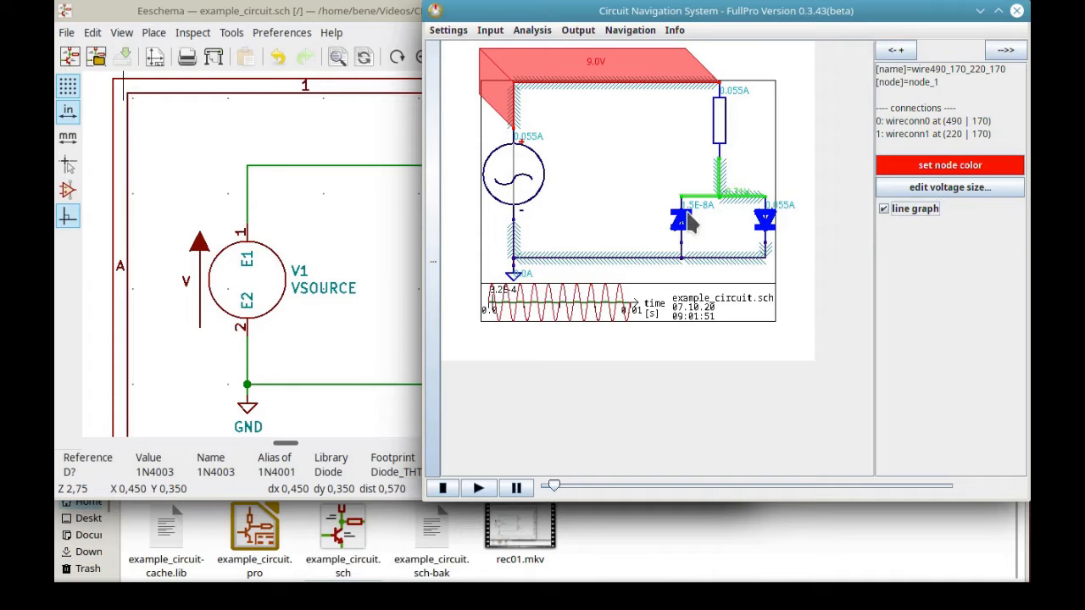
{"action": "left_click", "coordinate": [434, 188]}
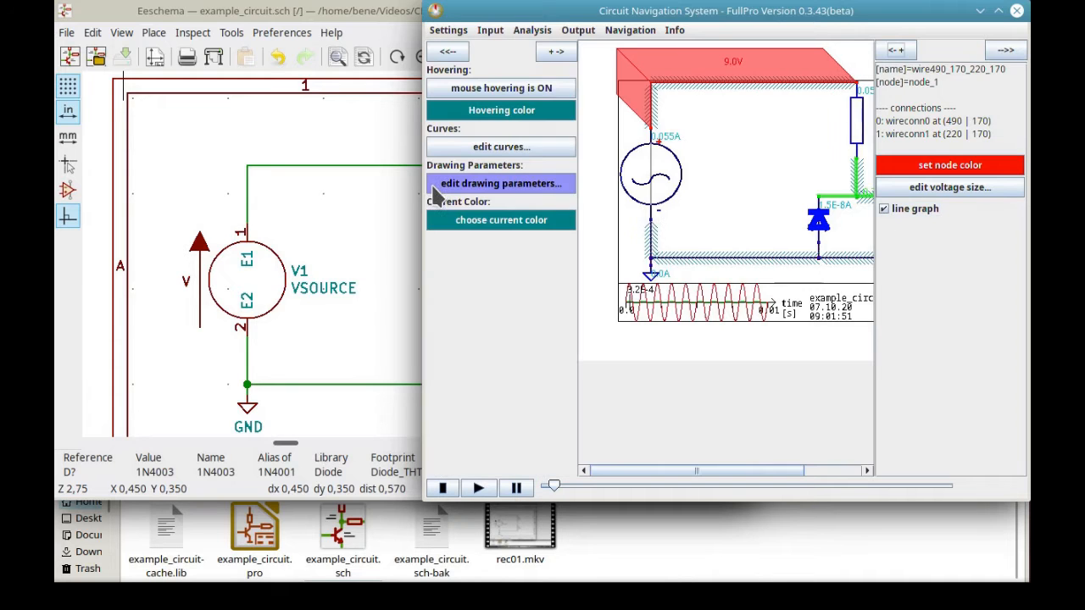
{"action": "left_click", "coordinate": [485, 221]}
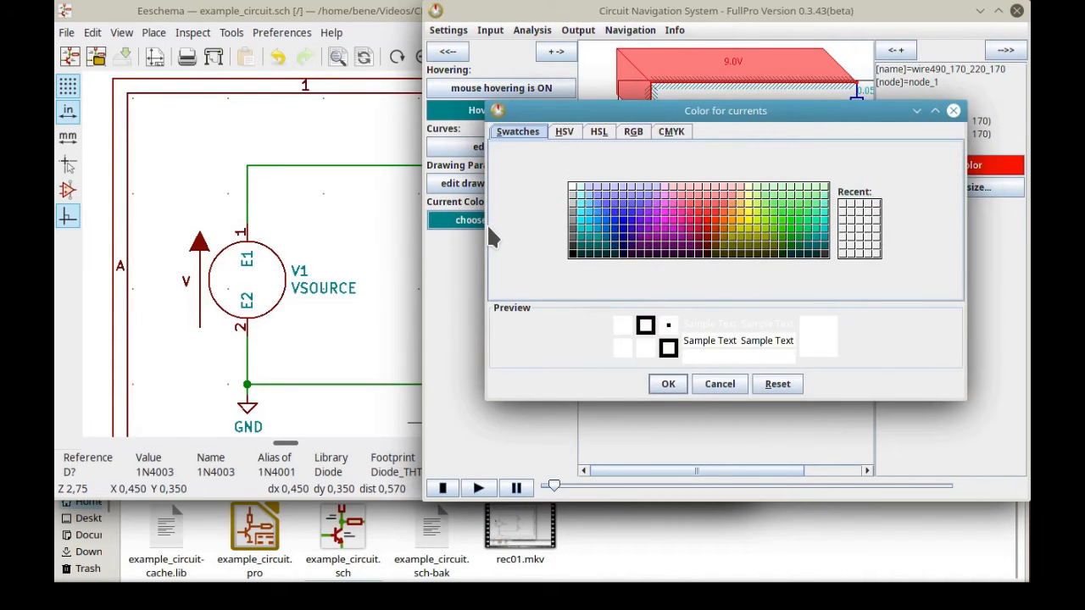
{"action": "left_click", "coordinate": [731, 221]}
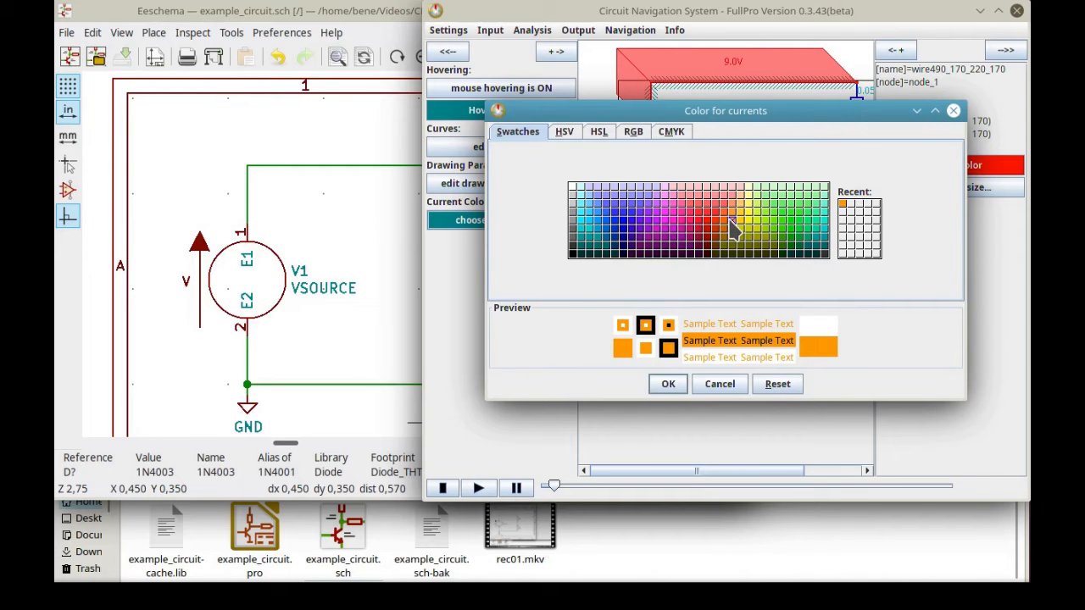
{"action": "left_click", "coordinate": [667, 384]}
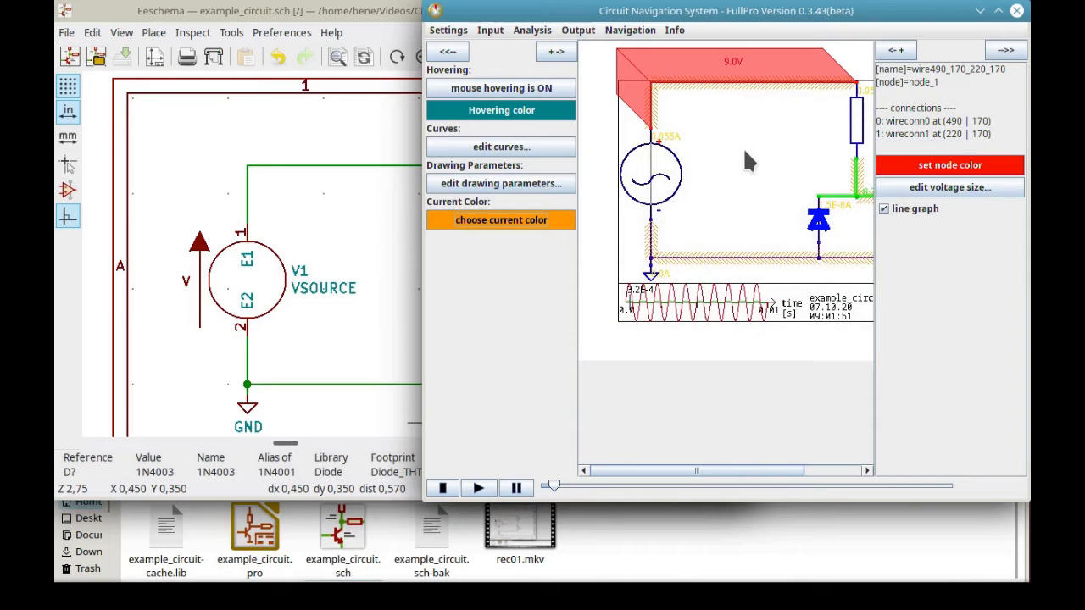
{"action": "left_click", "coordinate": [1004, 51]}
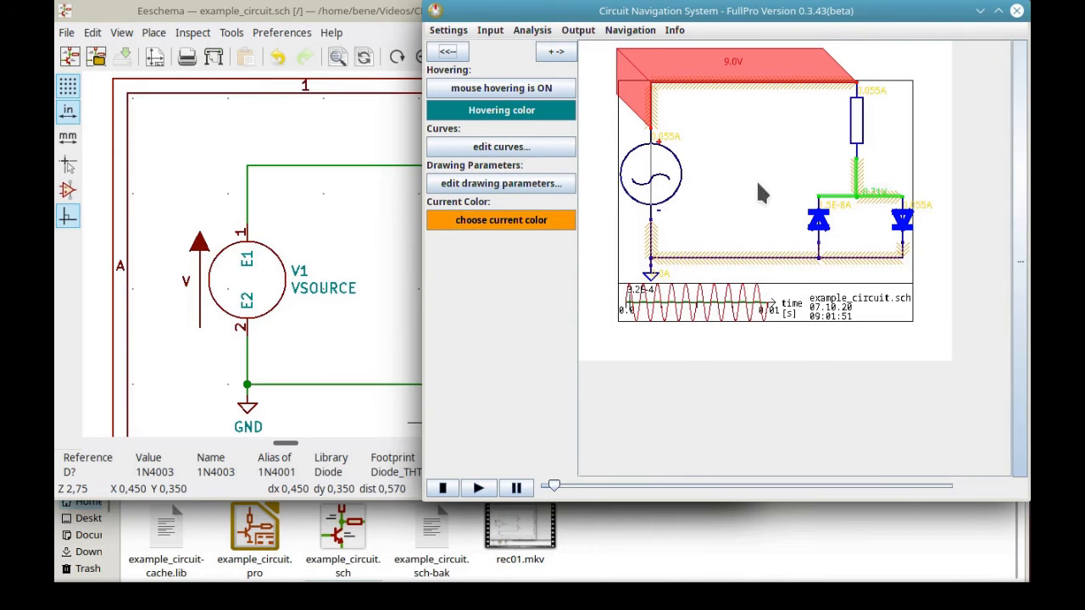
Edit the node_3 curve so its plot range is -2 to 2.
{"action": "left_click", "coordinate": [546, 142]}
{"action": "left_click_drag", "start_coordinate": [653, 187], "coordinate": [453, 203]}
{"action": "left_click_drag", "start_coordinate": [801, 326], "coordinate": [962, 357]}
{"action": "left_click_drag", "start_coordinate": [746, 202], "coordinate": [753, 67]}
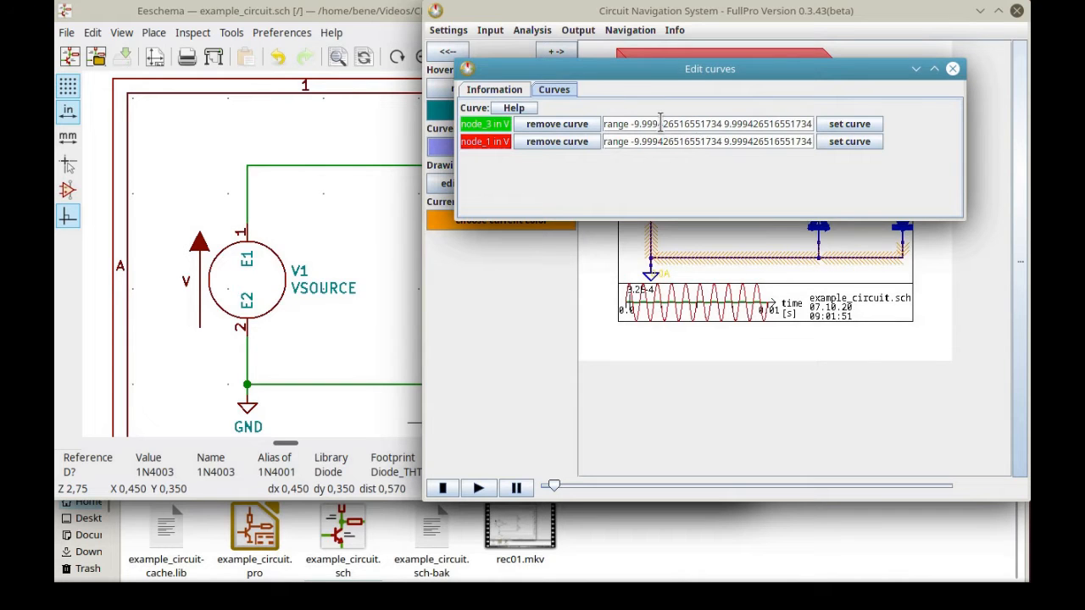
{"action": "left_click_drag", "start_coordinate": [636, 123], "coordinate": [720, 124]}
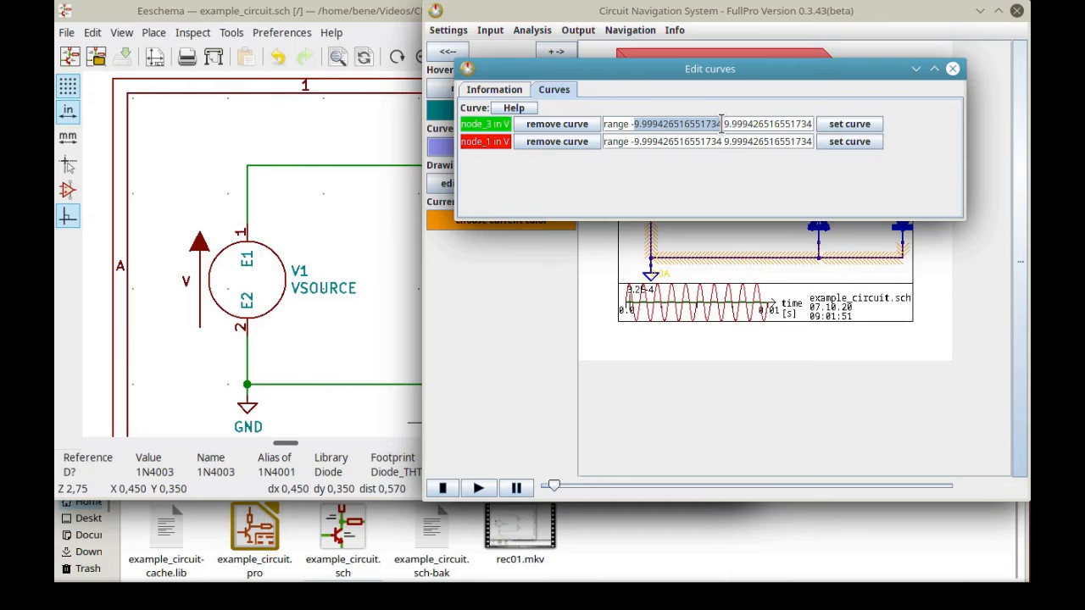
{"action": "type", "text": "-2"}
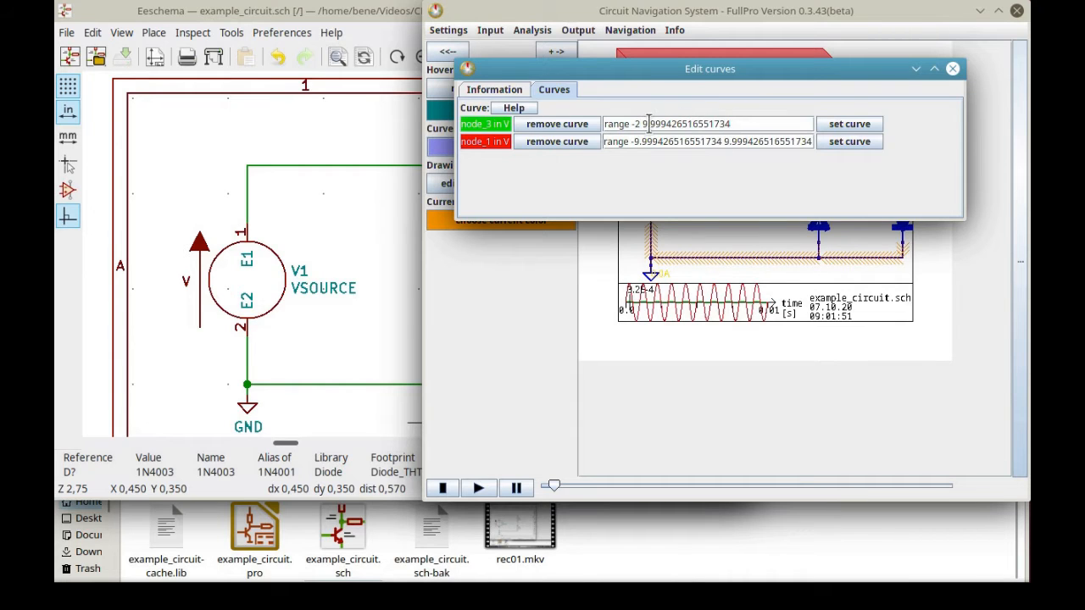
{"action": "left_click_drag", "start_coordinate": [644, 124], "coordinate": [735, 124]}
{"action": "type", "text": "2 2"}
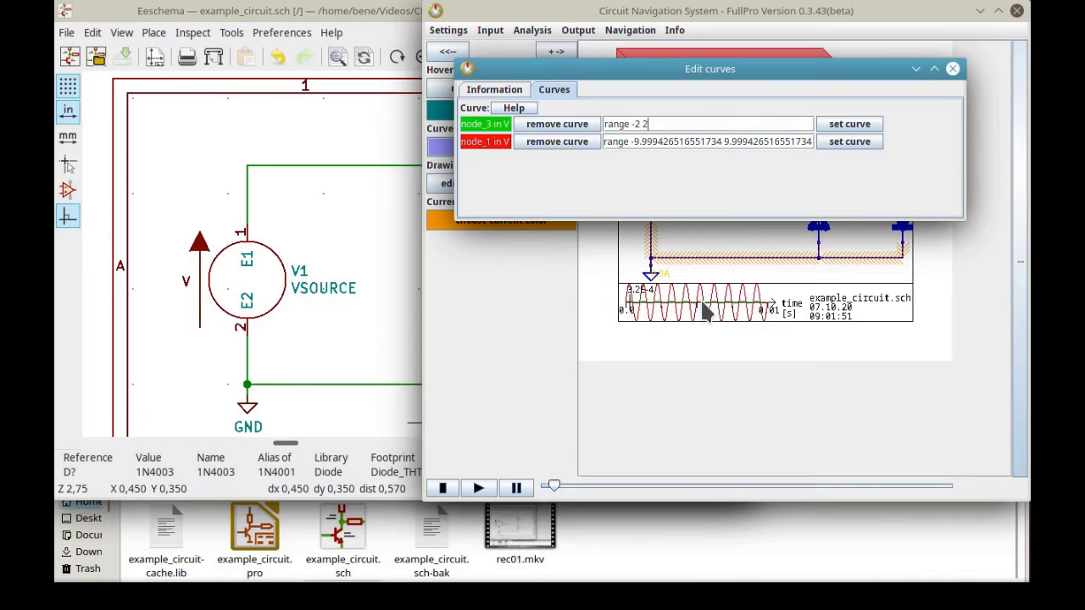
{"action": "left_click", "coordinate": [849, 130]}
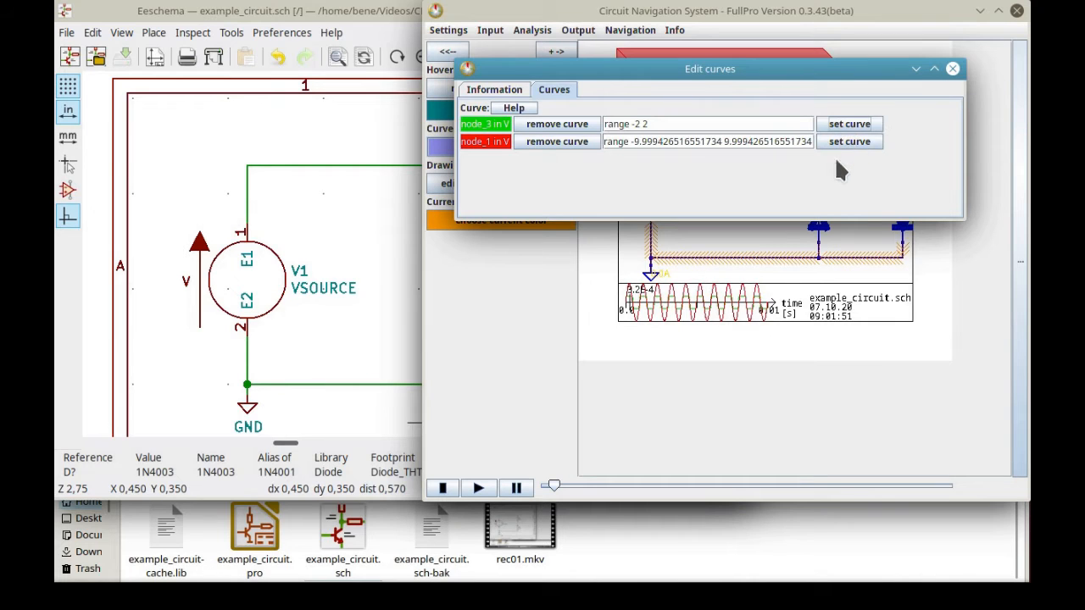
Remove the node_3 curve and set the node_1 curve definition to "step -99 -20 0 20".
{"action": "left_click", "coordinate": [584, 126]}
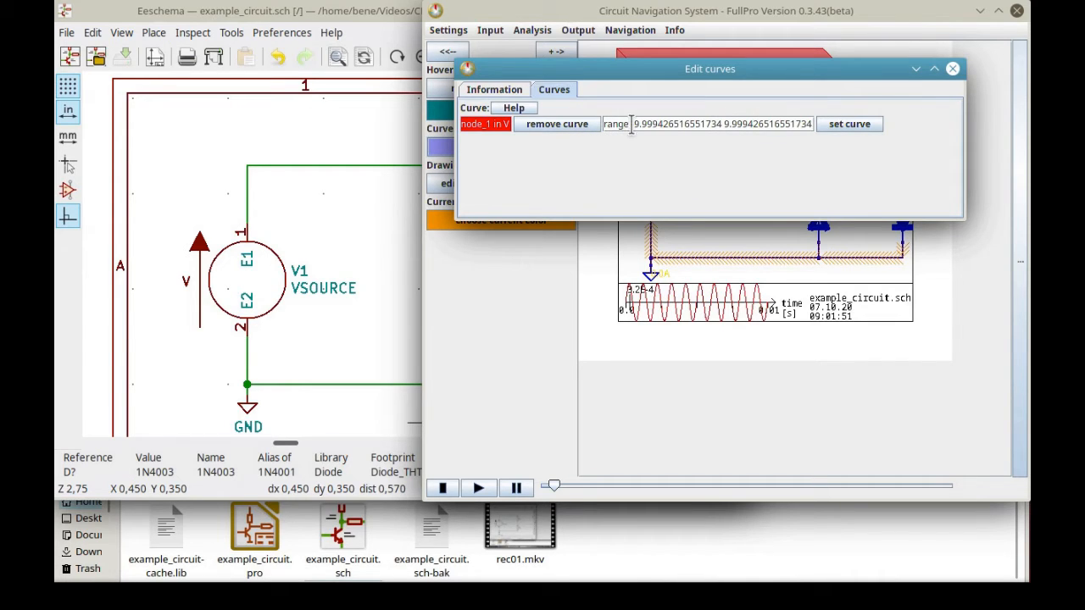
{"action": "left_click_drag", "start_coordinate": [629, 124], "coordinate": [815, 124]}
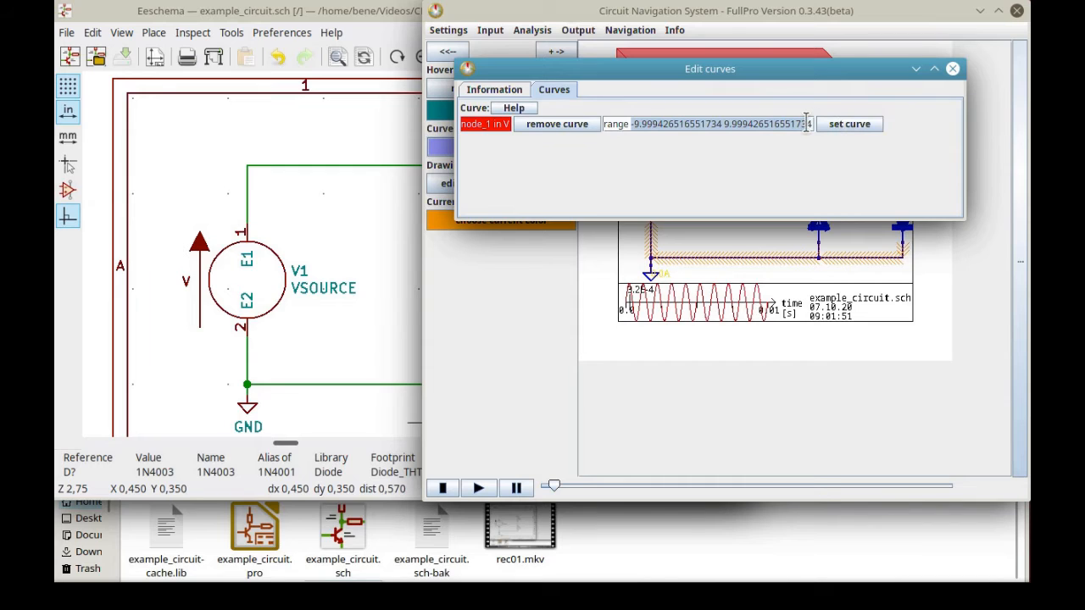
{"action": "type", "text": "4"}
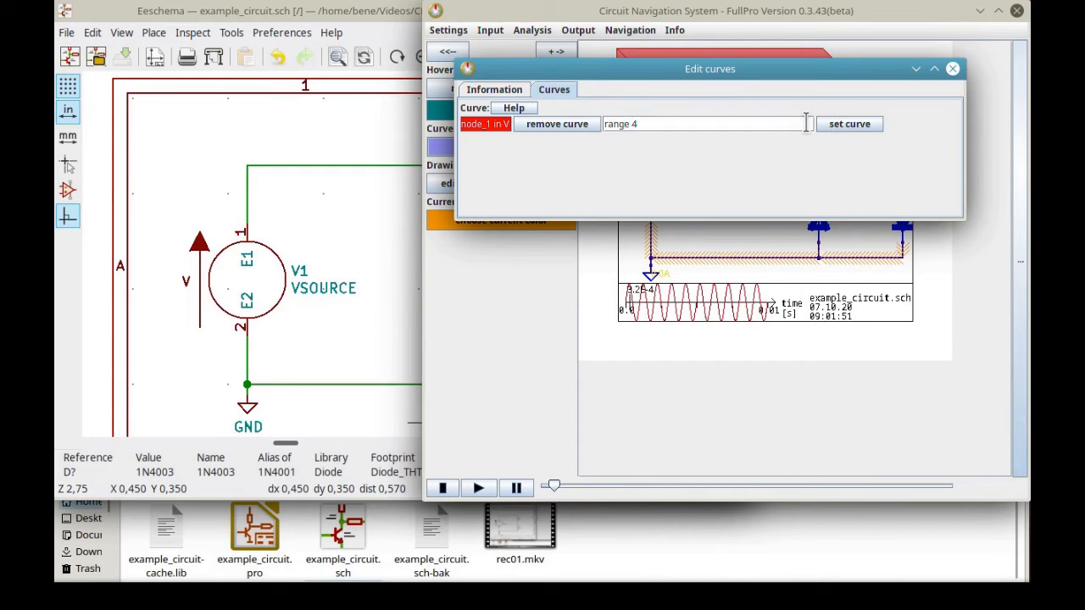
{"action": "key", "text": "ctrl+a"}
{"action": "type", "text": "step -99"}
{"action": "left_click", "coordinate": [844, 125]}
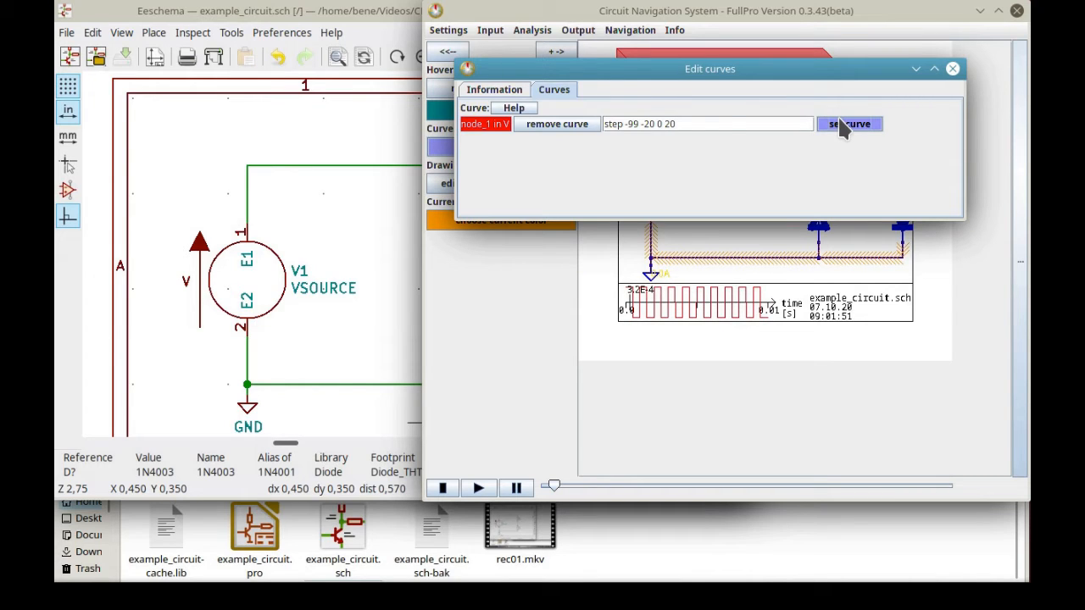
Consult the help on curve definitions, and close the curve editor.
{"action": "left_click_drag", "start_coordinate": [726, 124], "coordinate": [595, 124]}
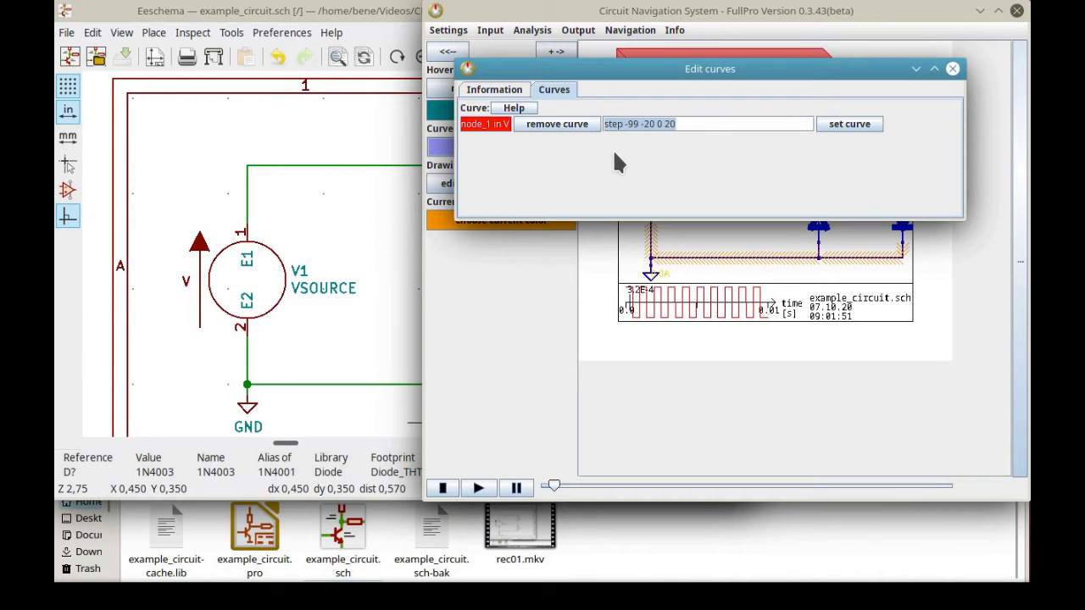
{"action": "left_click", "coordinate": [521, 108]}
{"action": "left_click", "coordinate": [953, 69]}
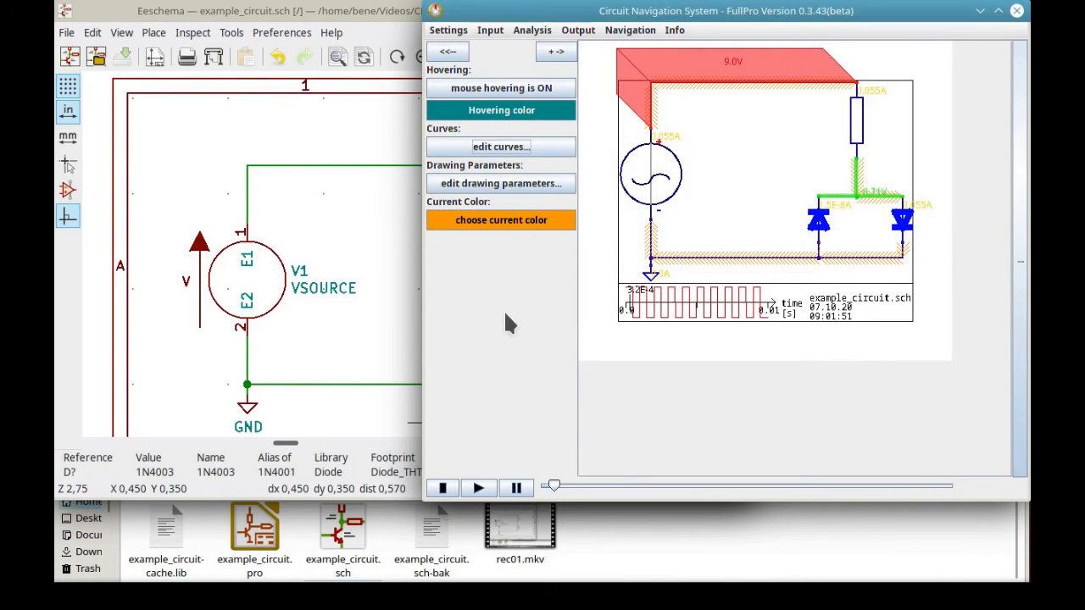
Set the current arrow thickness to constant 2 in the drawing parameters, with the dialog moved clear of the circuit.
{"action": "left_click", "coordinate": [496, 184]}
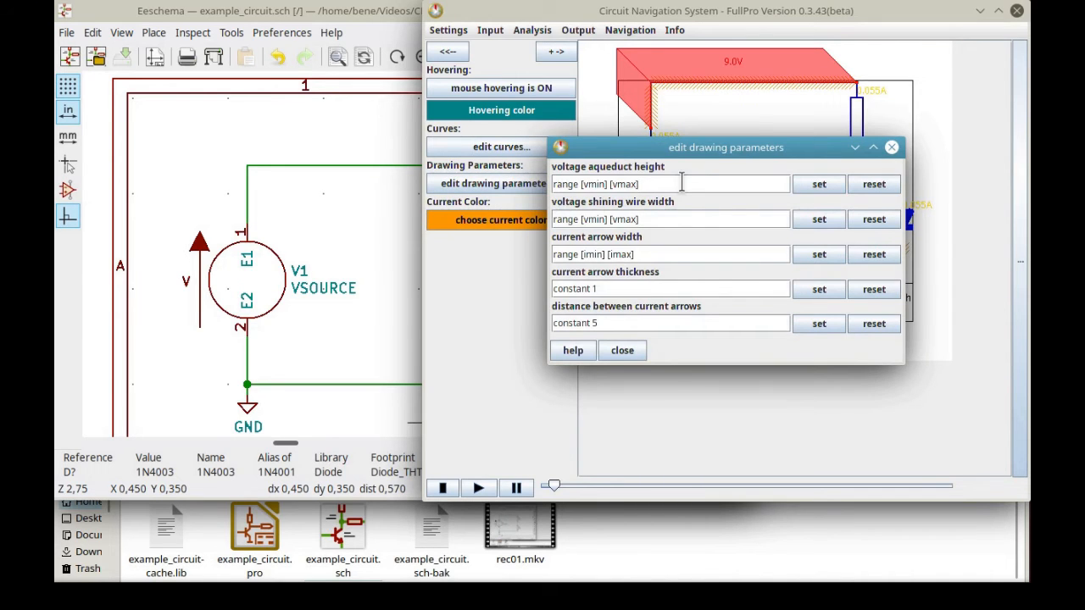
{"action": "left_click_drag", "start_coordinate": [619, 288], "coordinate": [591, 289]}
{"action": "key", "text": "BackSpace"}
{"action": "type", "text": "2"}
{"action": "mouse_move", "coordinate": [612, 147]}
{"action": "left_mouse_down"}
{"action": "mouse_move", "coordinate": [421, 161]}
{"action": "mouse_move", "coordinate": [231, 157]}
{"action": "mouse_move", "coordinate": [249, 166]}
{"action": "left_mouse_up"}
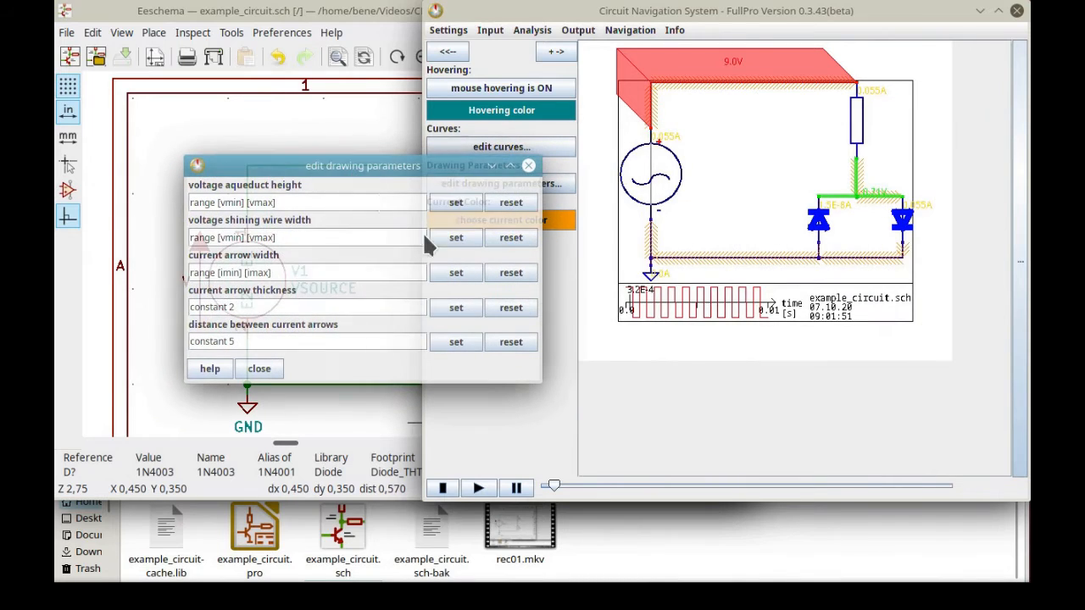
{"action": "left_click", "coordinate": [455, 308]}
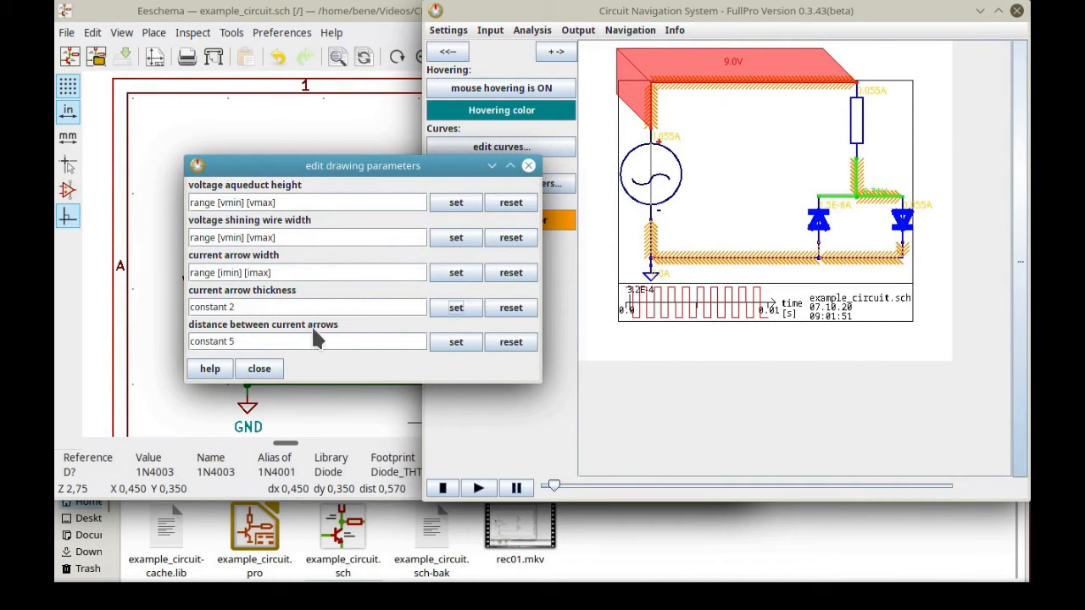
Set the distance between current arrows to constant 20.
{"action": "left_click", "coordinate": [233, 341]}
{"action": "key", "text": "BackSpace"}
{"action": "type", "text": "20"}
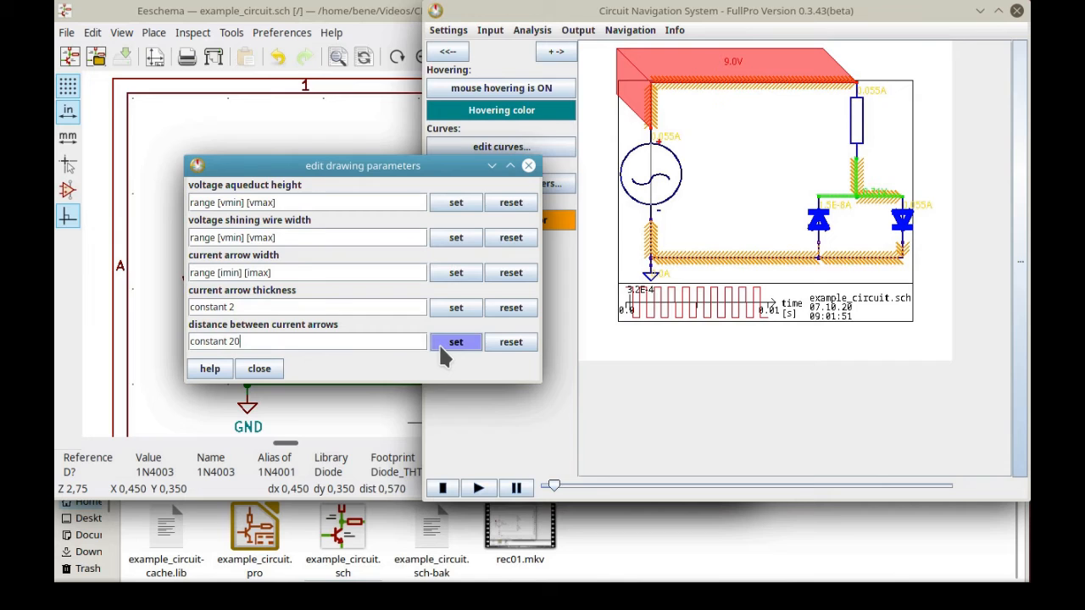
{"action": "left_click", "coordinate": [438, 343]}
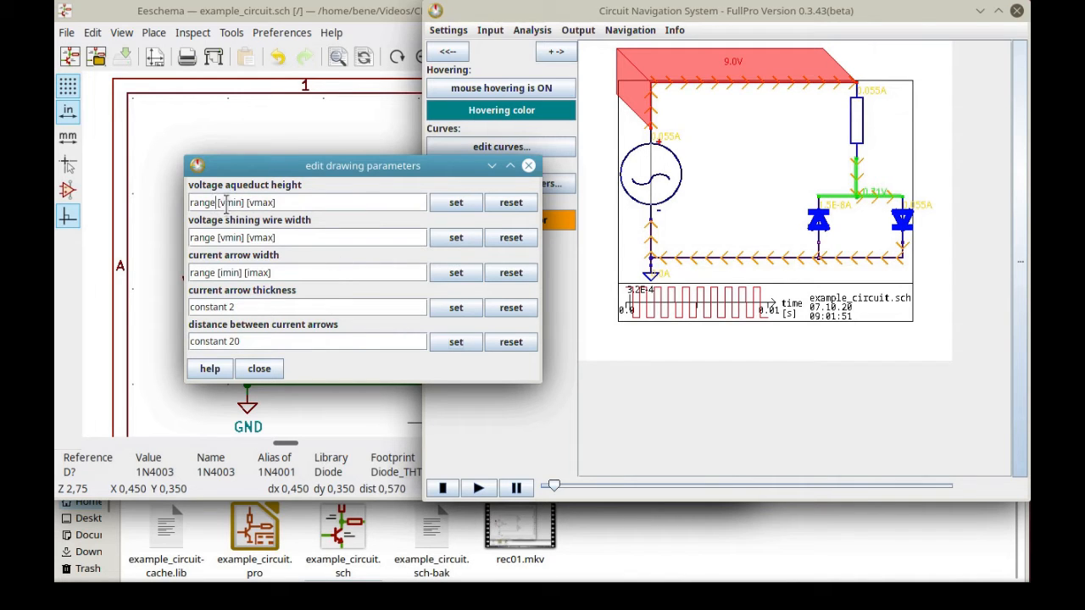
Set the voltage aqueduct height to a range starting at -5, and play and pause the animation.
{"action": "left_click_drag", "start_coordinate": [218, 201], "coordinate": [289, 203]}
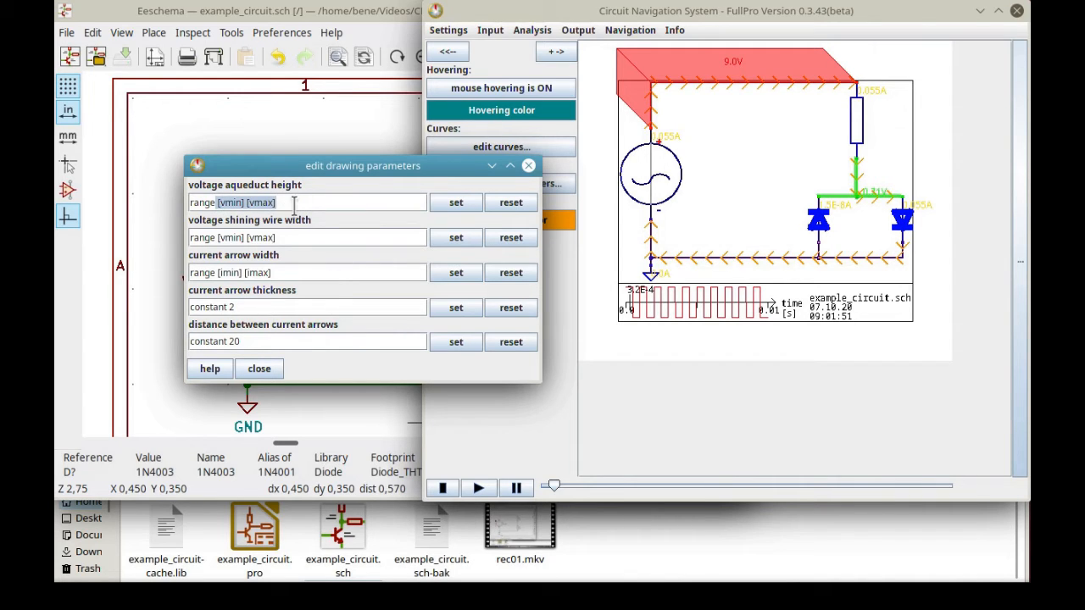
{"action": "key", "text": "BackSpace"}
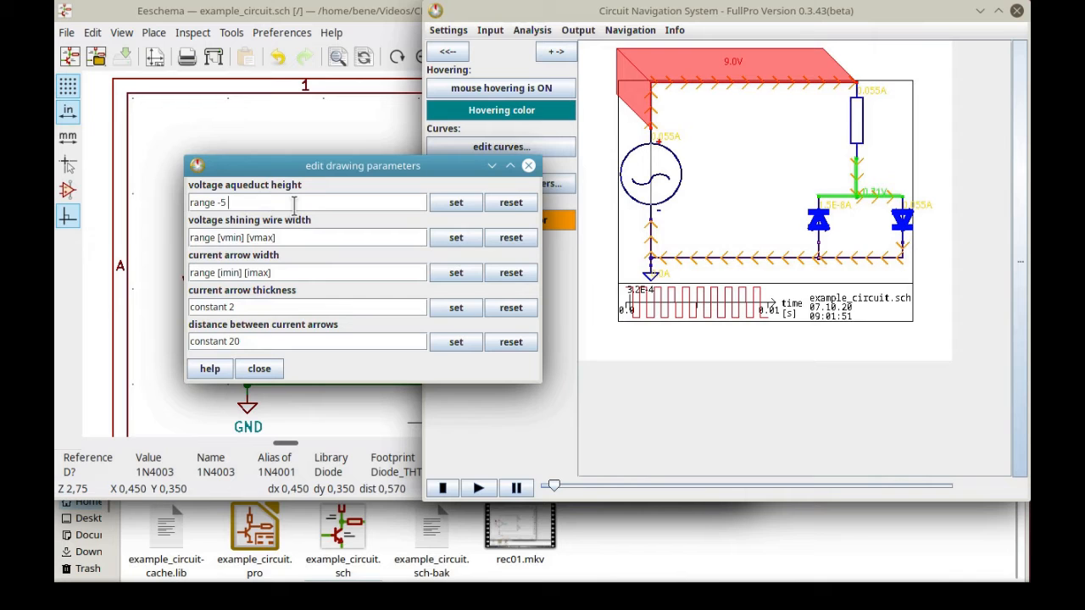
{"action": "left_click", "coordinate": [458, 203]}
{"action": "left_click", "coordinate": [259, 368]}
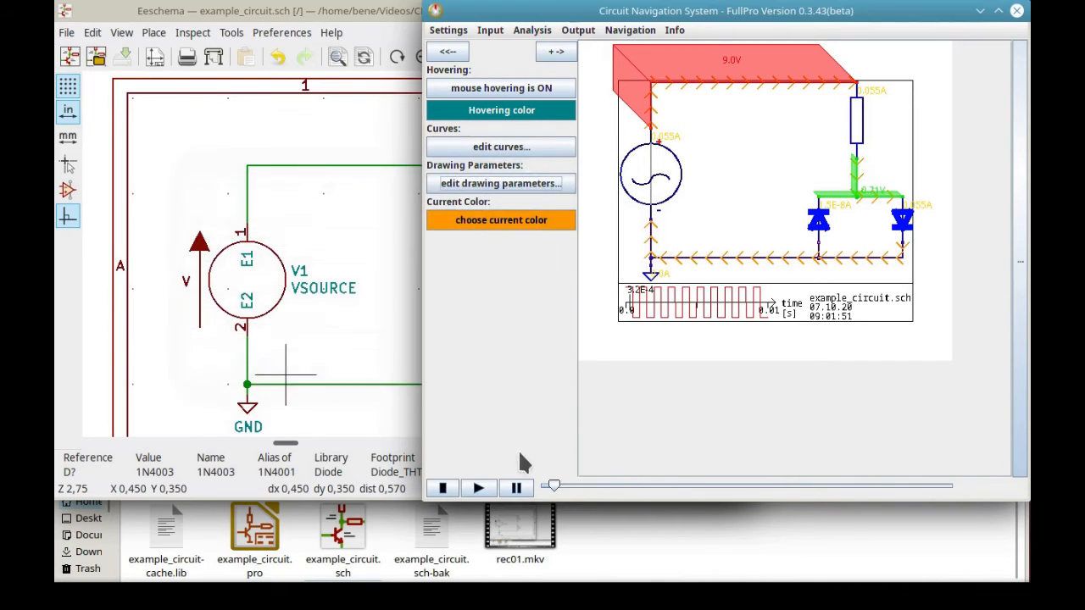
{"action": "left_click", "coordinate": [480, 489]}
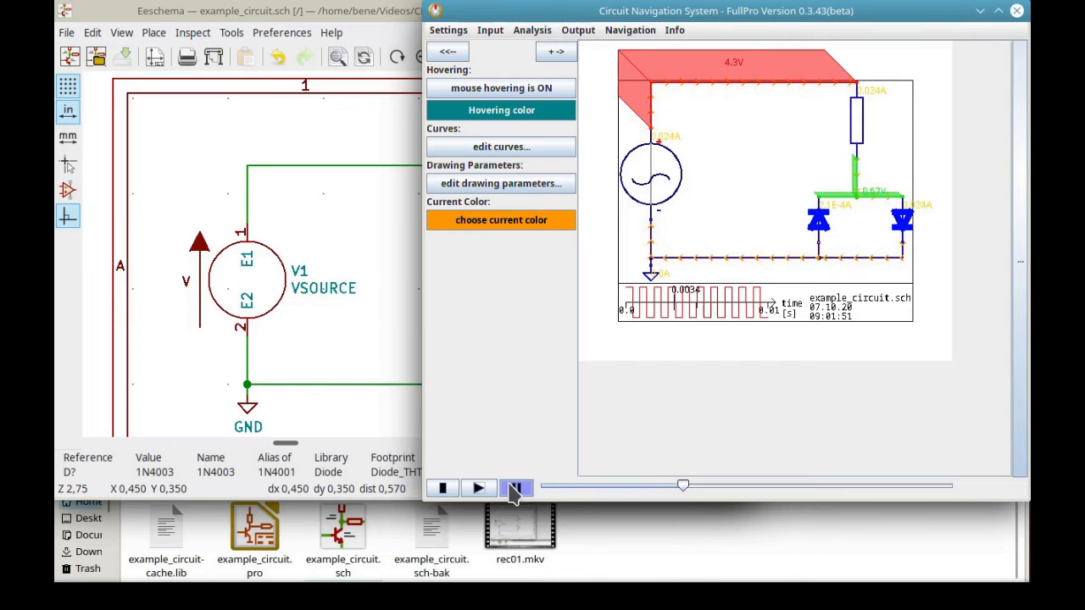
Export the animation as an .mp4 video named second_example.mp4 at 30 images per second.
{"action": "left_click", "coordinate": [578, 31]}
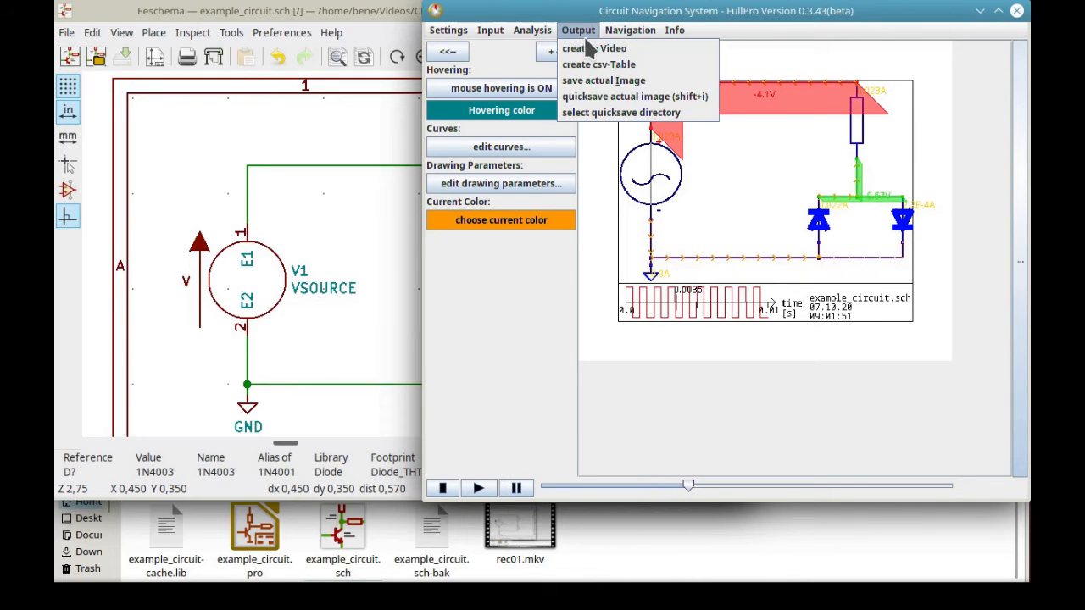
{"action": "left_click", "coordinate": [587, 47]}
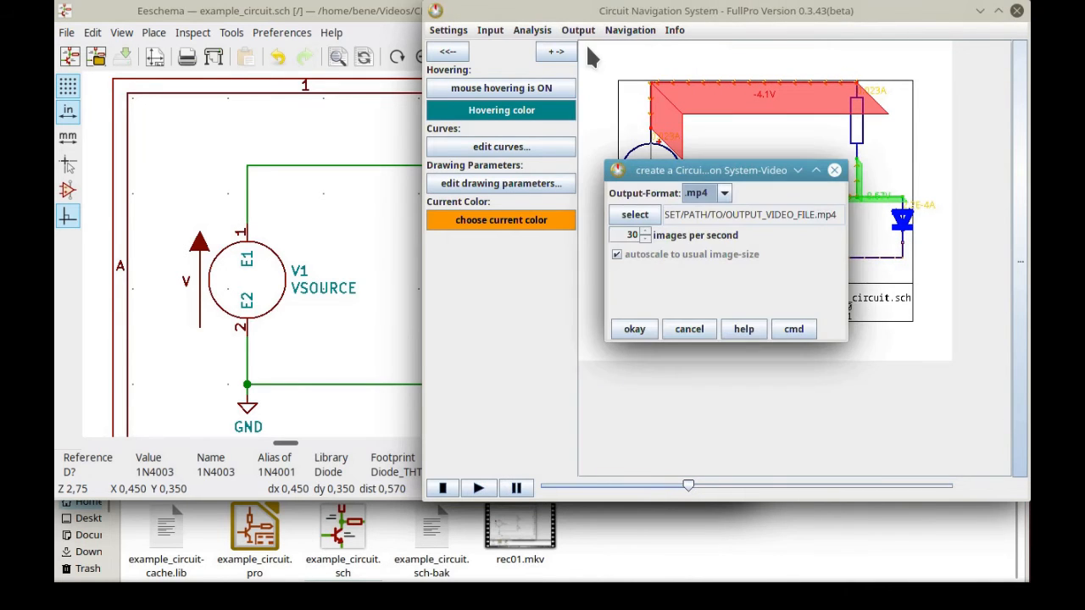
{"action": "left_click", "coordinate": [635, 214]}
{"action": "type", "text": "second_example.mp"}
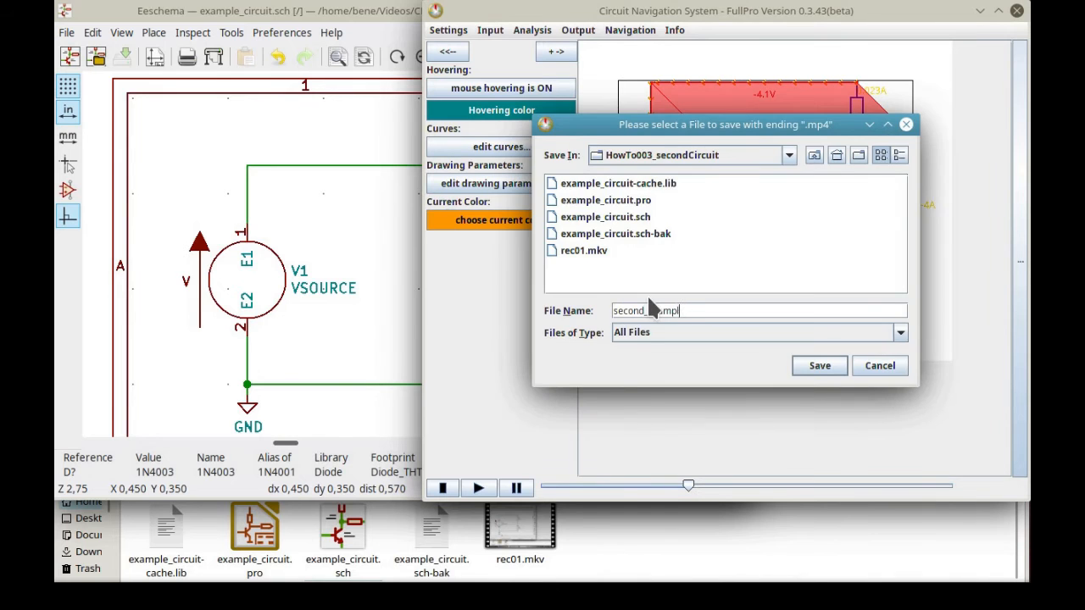
{"action": "left_click", "coordinate": [818, 366]}
{"action": "left_click", "coordinate": [636, 330]}
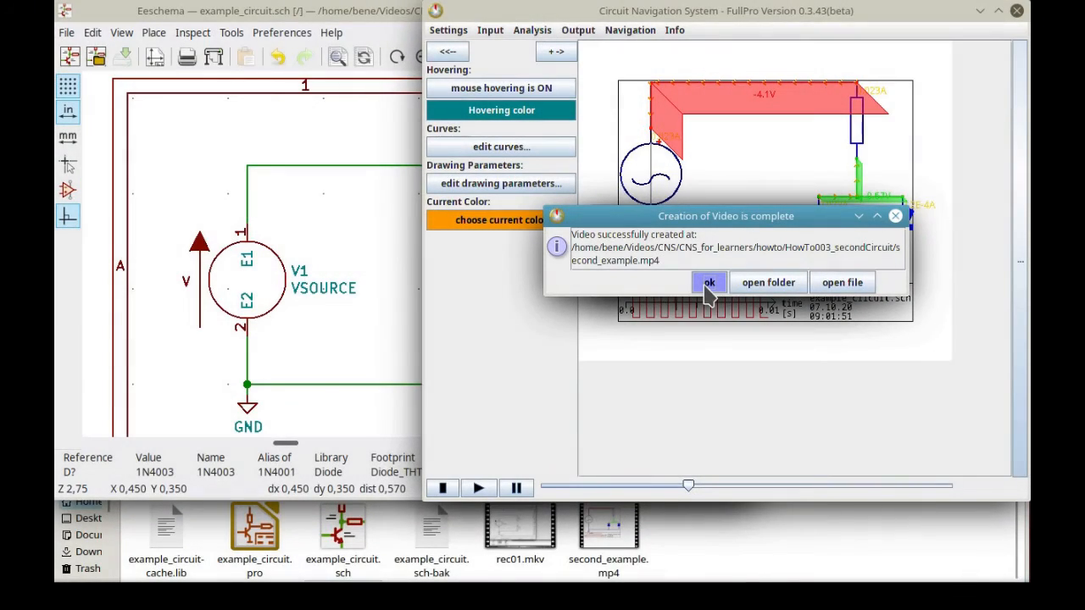
{"action": "left_click", "coordinate": [709, 284]}
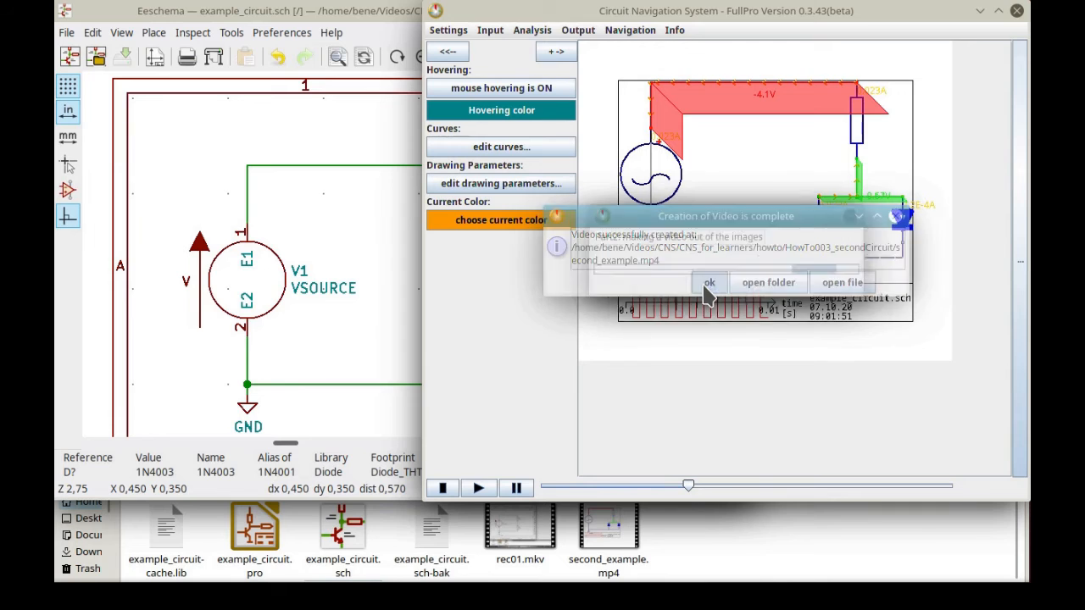
Export the simulation data as a CSV table named example_table and open the saved file for import.
{"action": "left_click", "coordinate": [580, 30]}
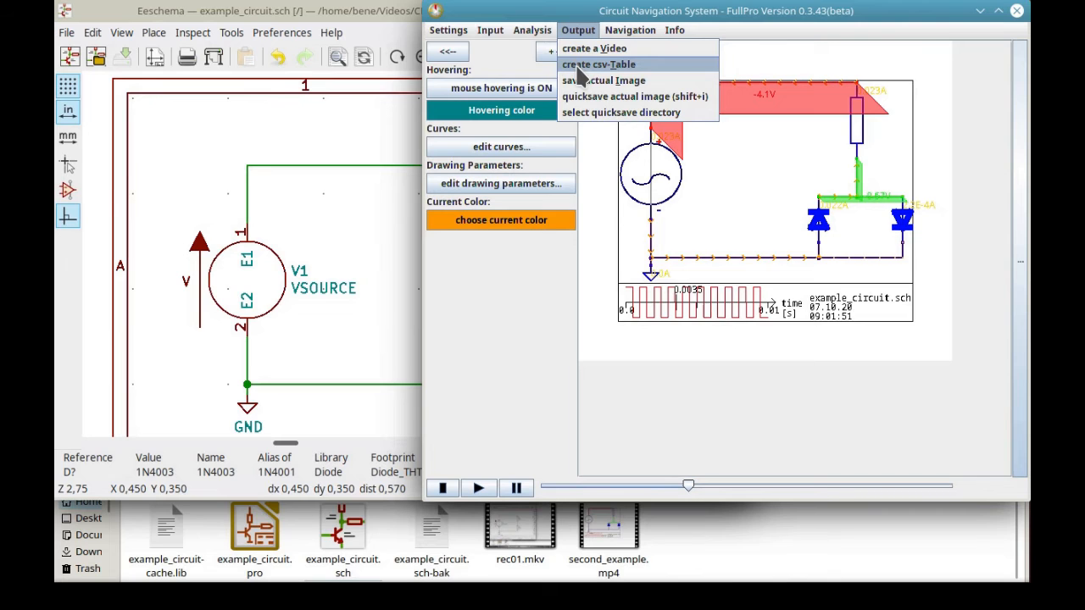
{"action": "left_click", "coordinate": [578, 68]}
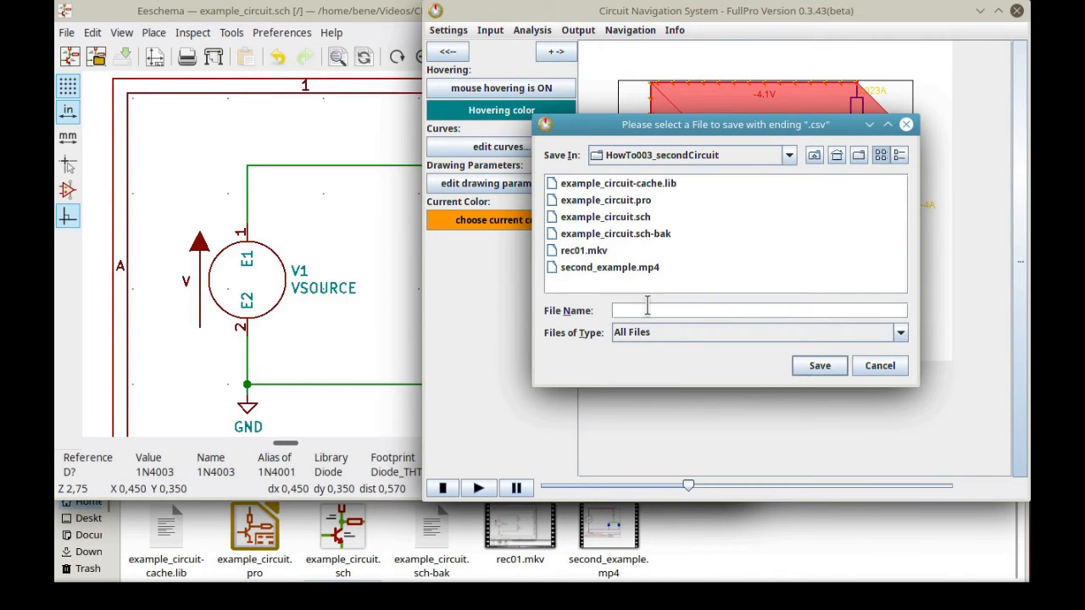
{"action": "type", "text": "example_table"}
{"action": "left_click", "coordinate": [818, 366]}
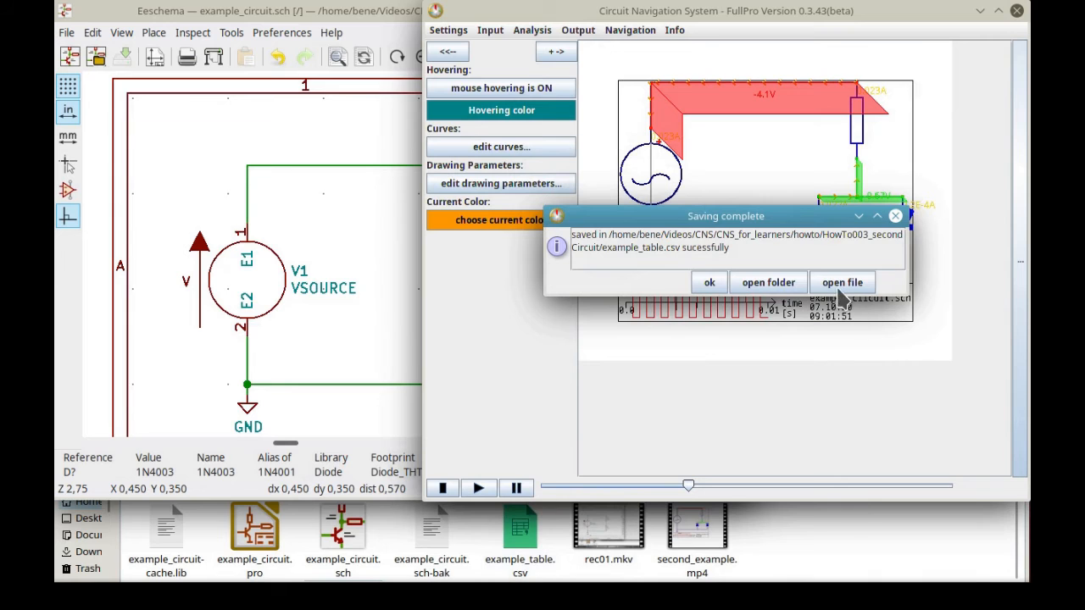
{"action": "left_click", "coordinate": [842, 286]}
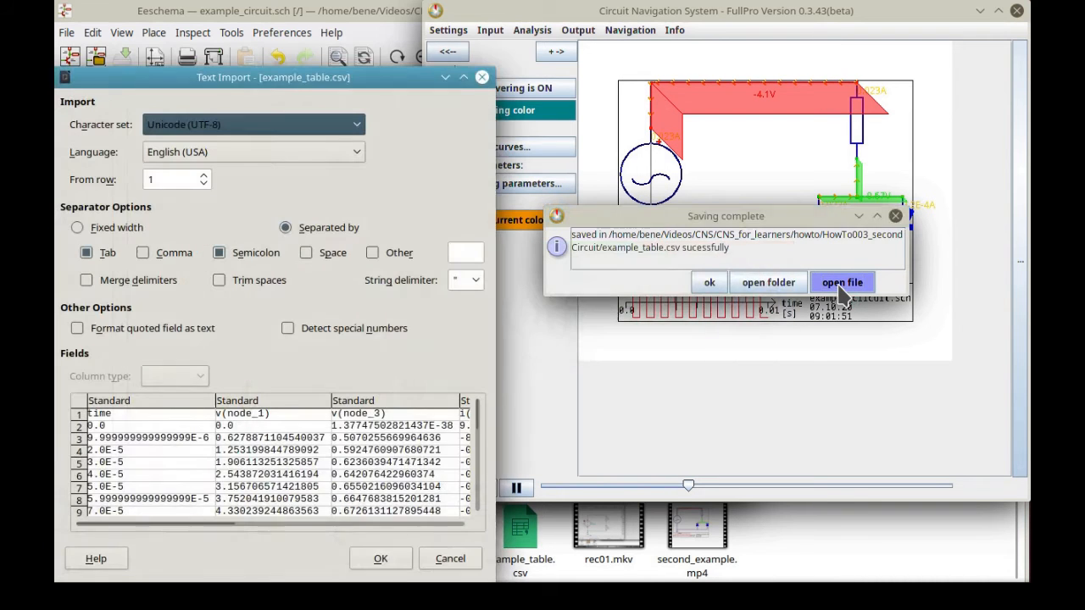
Import example_table.csv as Unicode (UTF-8) to view its data, close the spreadsheet and dismiss the saving message.
{"action": "left_click", "coordinate": [394, 562]}
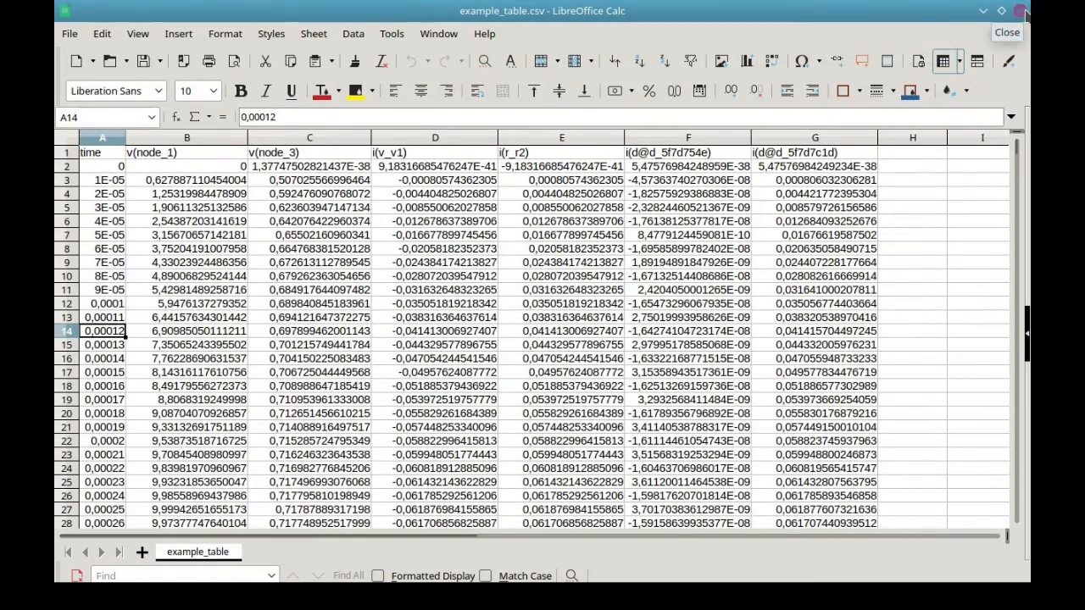
{"action": "left_click", "coordinate": [1022, 11]}
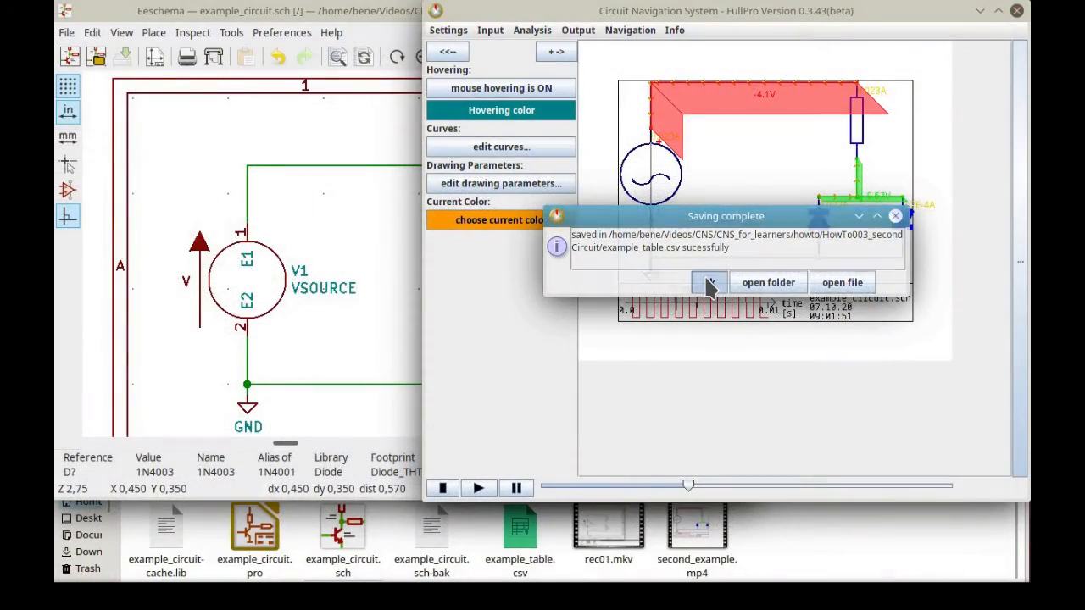
{"action": "left_click", "coordinate": [709, 284]}
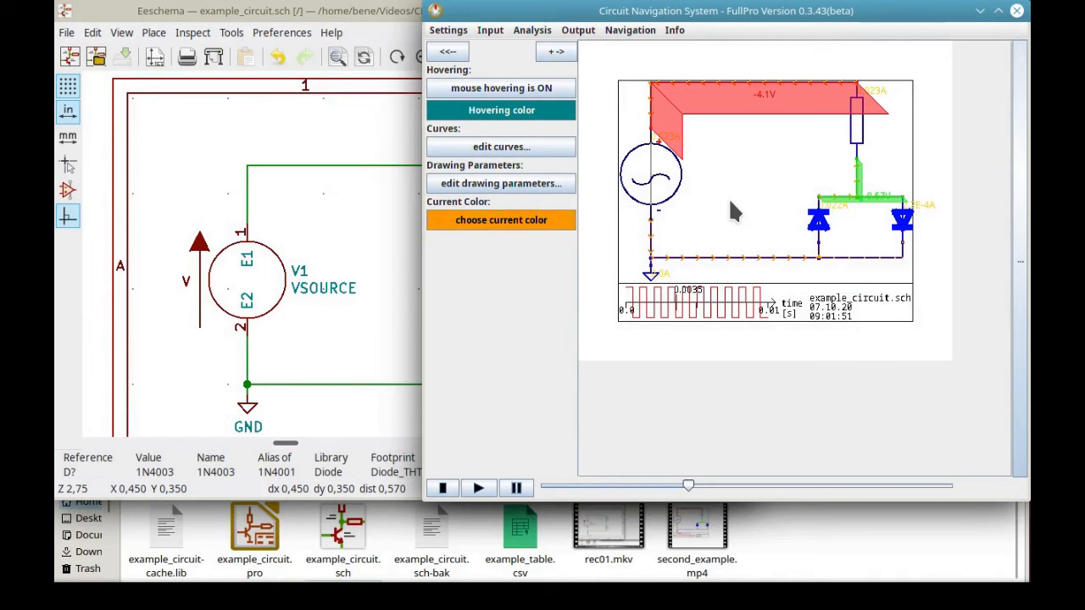
Clear the displayed simulation and start loading a dataset, copying the HowTo003_secondCircuit folder path into the file selection.
{"action": "key", "text": "Escape"}
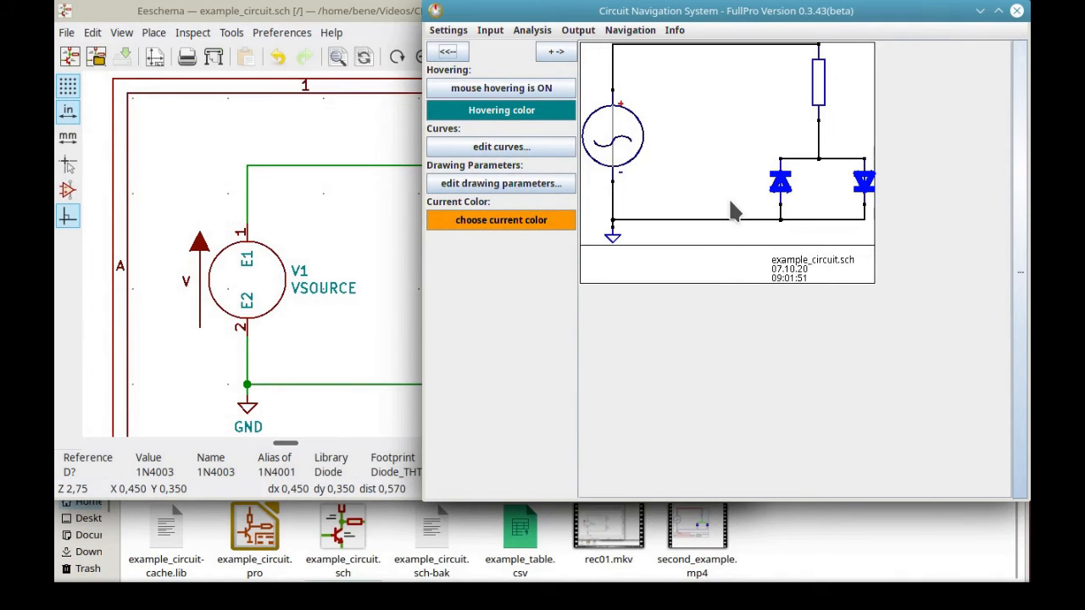
{"action": "left_click", "coordinate": [528, 31]}
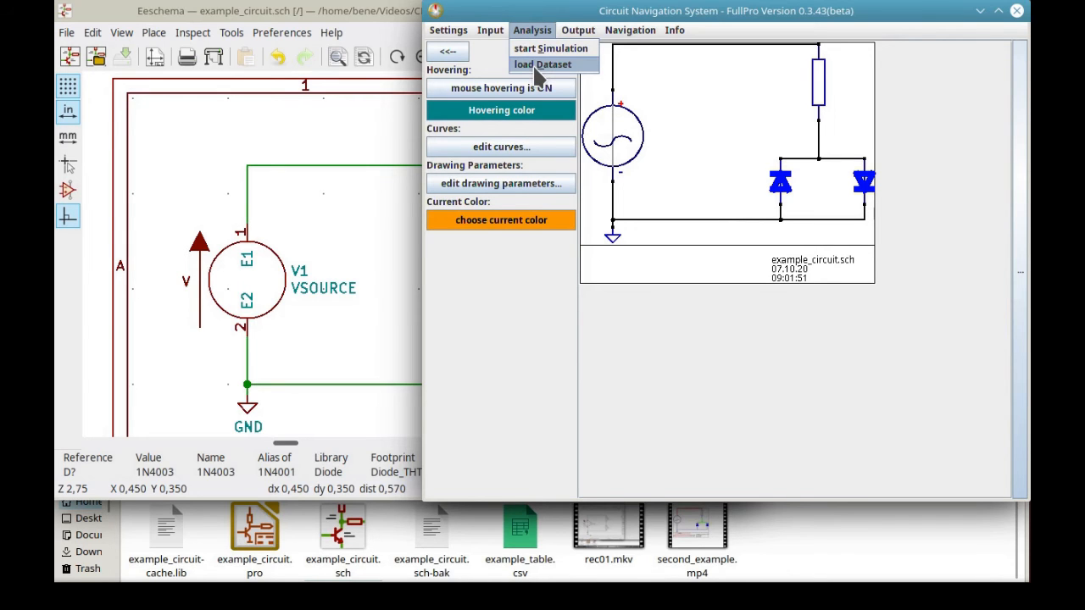
{"action": "left_click", "coordinate": [539, 65]}
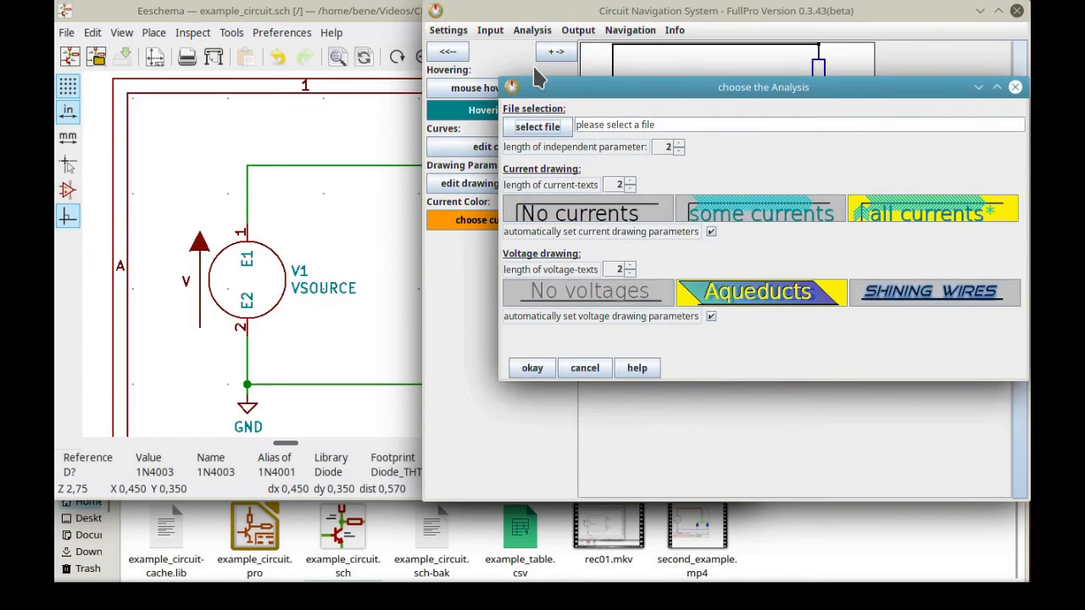
{"action": "left_click", "coordinate": [833, 564]}
{"action": "left_click", "coordinate": [640, 478]}
{"action": "key", "text": "ctrl+a"}
{"action": "key", "text": "ctrl+c"}
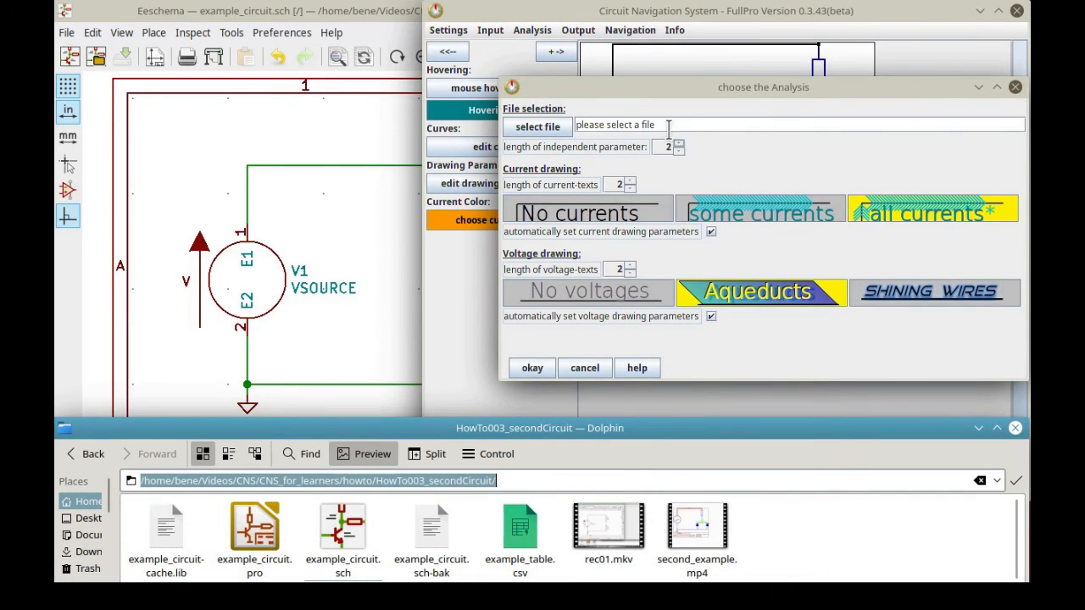
{"action": "left_click_drag", "start_coordinate": [671, 125], "coordinate": [566, 121]}
{"action": "key", "text": "ctrl+v"}
Complete the dataset path by appending the copied file name example_table.csv.
{"action": "left_click", "coordinate": [520, 566], "text": "ctrl"}
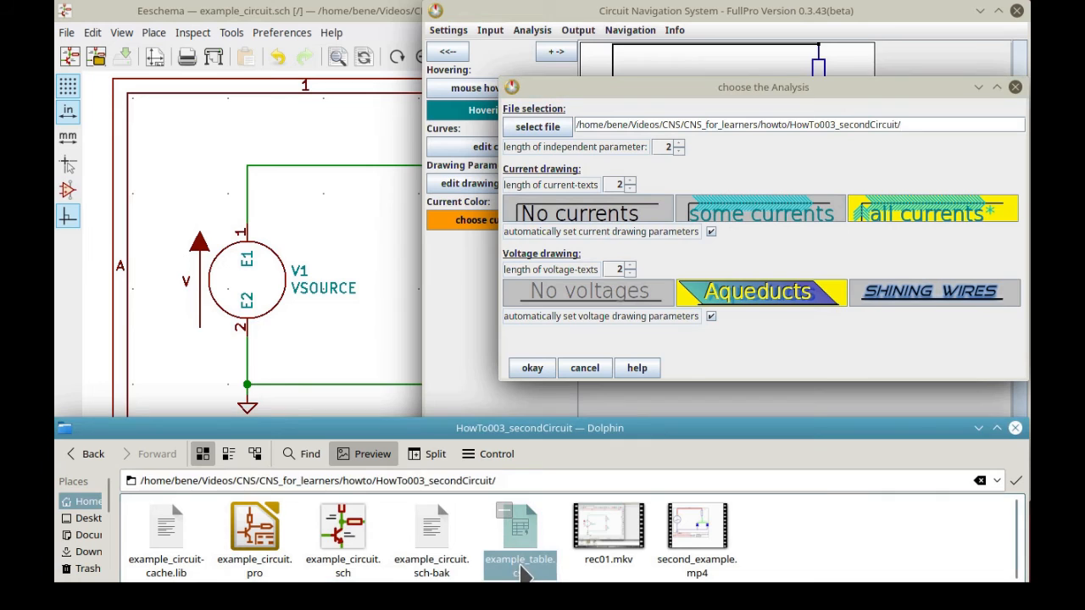
{"action": "key", "text": "F2"}
{"action": "key", "text": "ctrl+a"}
{"action": "key", "text": "ctrl+c"}
{"action": "left_click", "coordinate": [915, 126]}
{"action": "key", "text": "ctrl+v"}
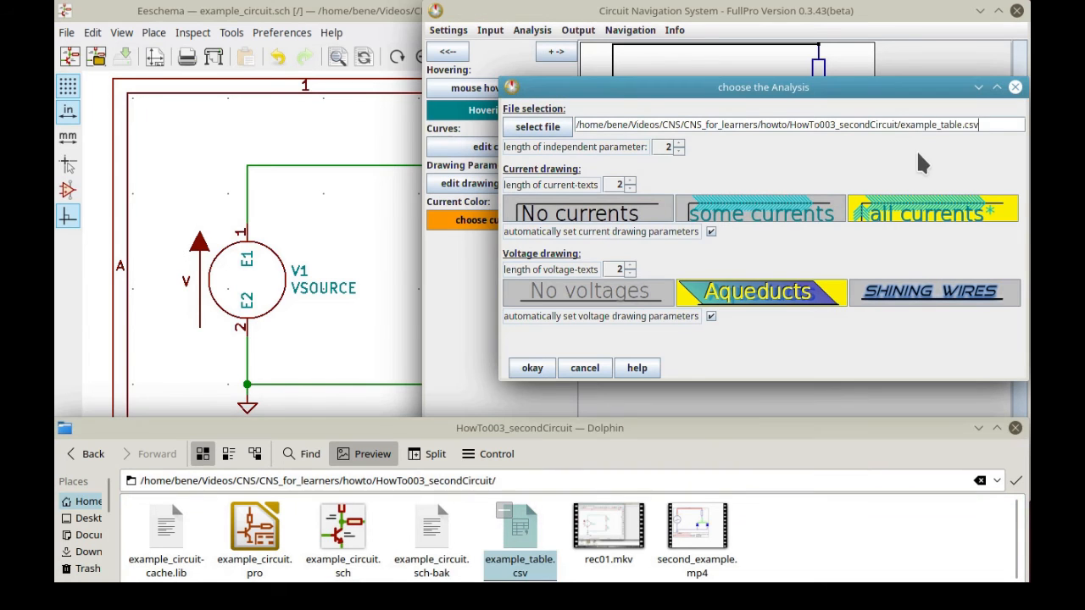
Load the selected dataset with all currents and aqueduct voltages, and play the animation.
{"action": "left_click", "coordinate": [549, 128]}
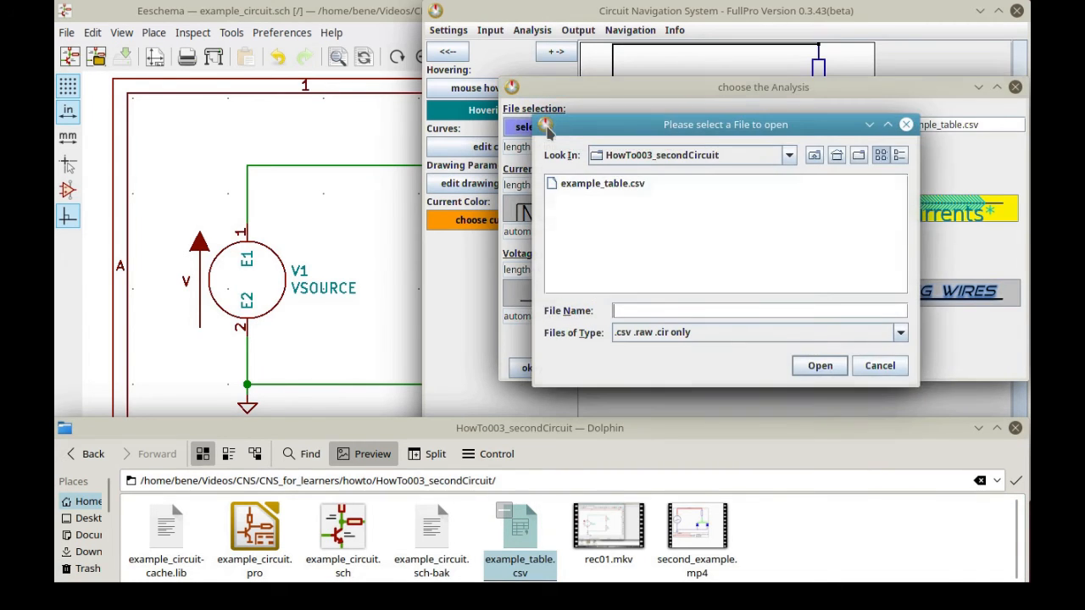
{"action": "left_click", "coordinate": [878, 366]}
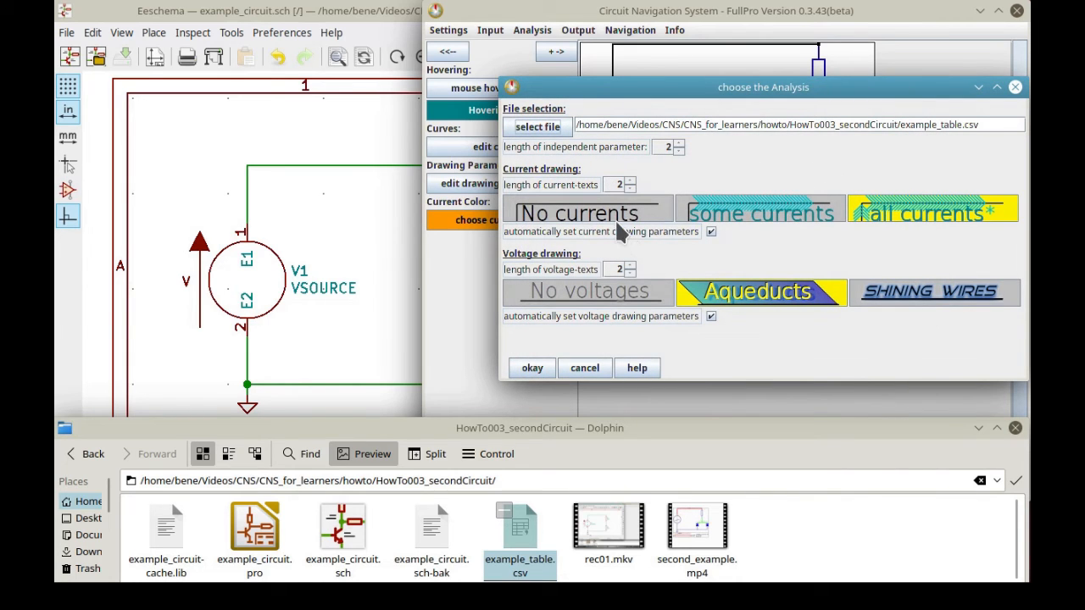
{"action": "left_click", "coordinate": [534, 369]}
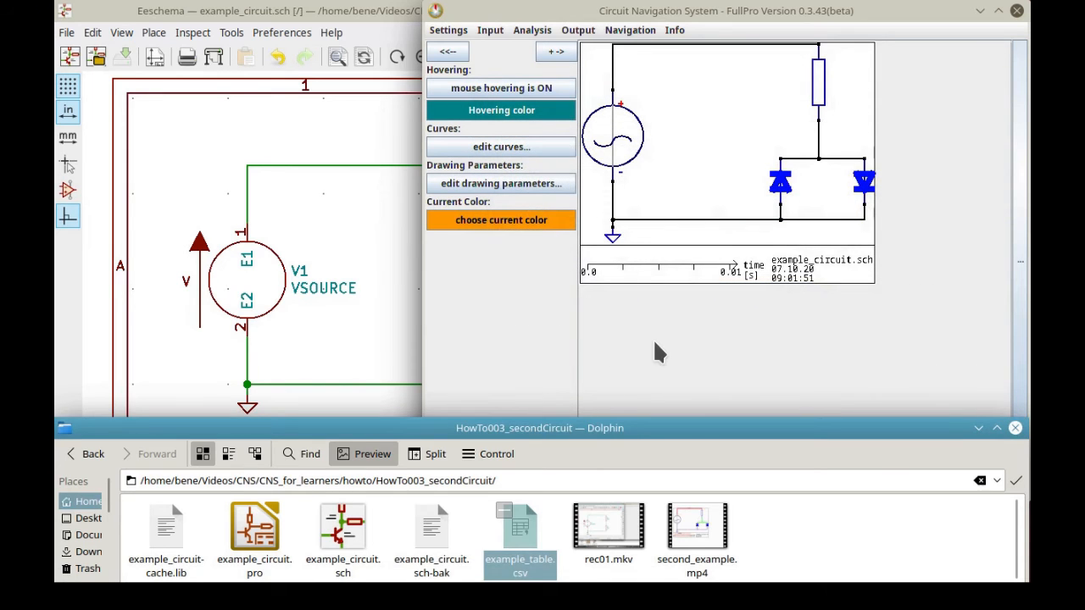
{"action": "left_click", "coordinate": [478, 488]}
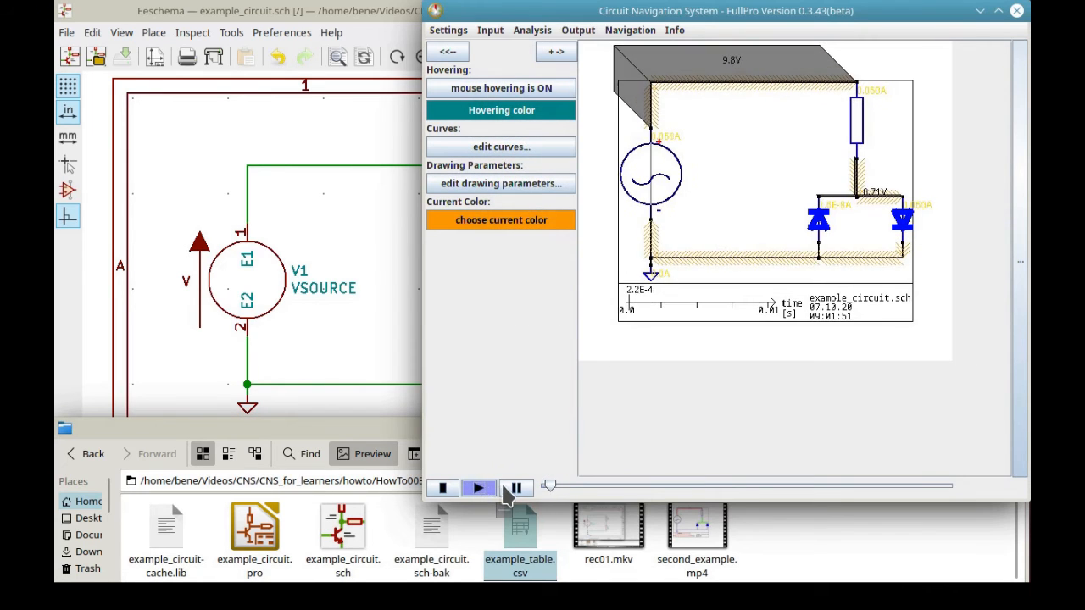